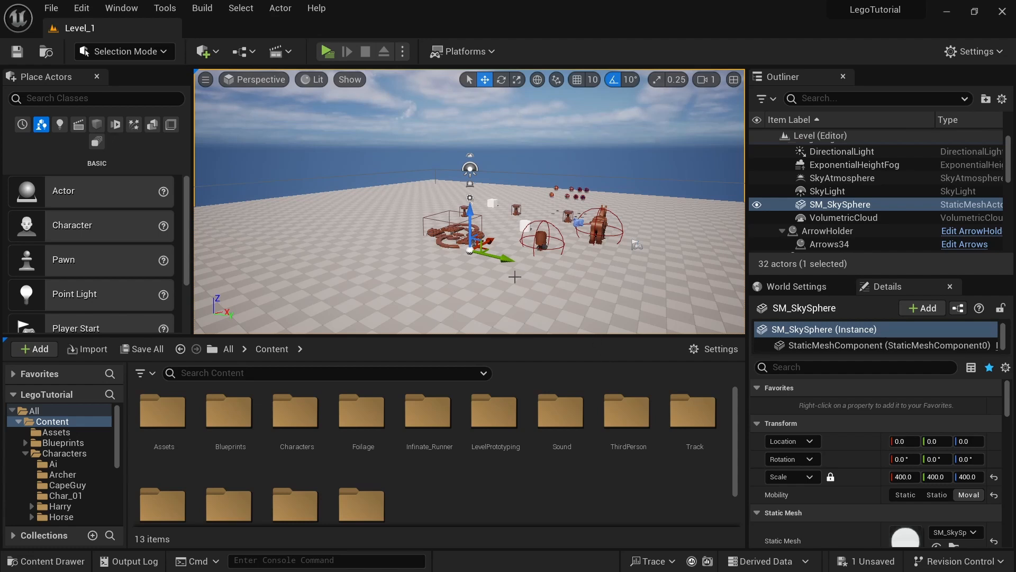
Step: Add a level sequence to the level, saving it as NewLevelSequence in a new Content folder named Sequence
{"action": "key", "text": "a"}
{"action": "key", "text": "w"}
{"action": "right_click_drag", "start_coordinate": [327, 125], "coordinate": [306, 105]}
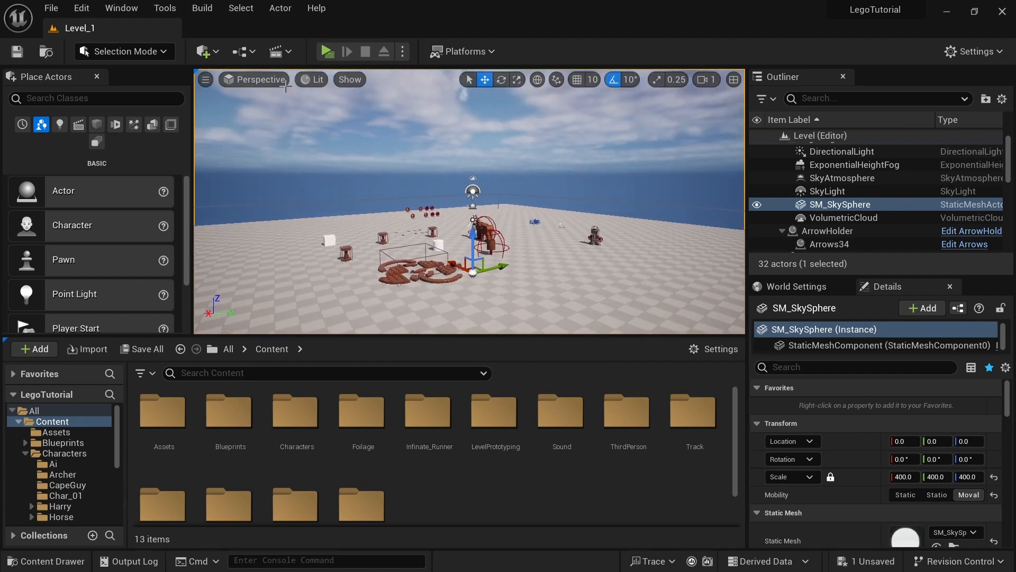
{"action": "left_click", "coordinate": [286, 53]}
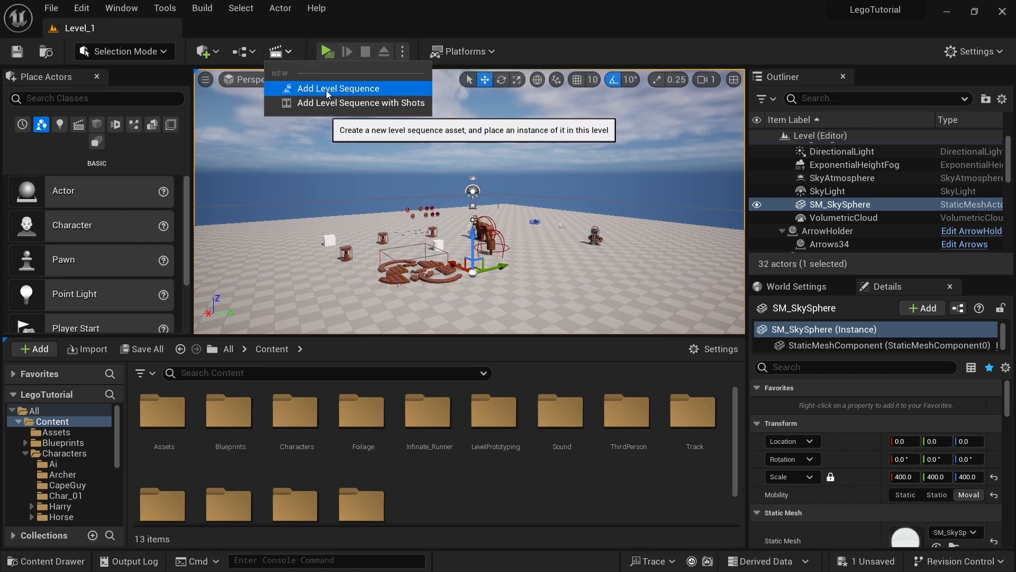
{"action": "left_click", "coordinate": [347, 91]}
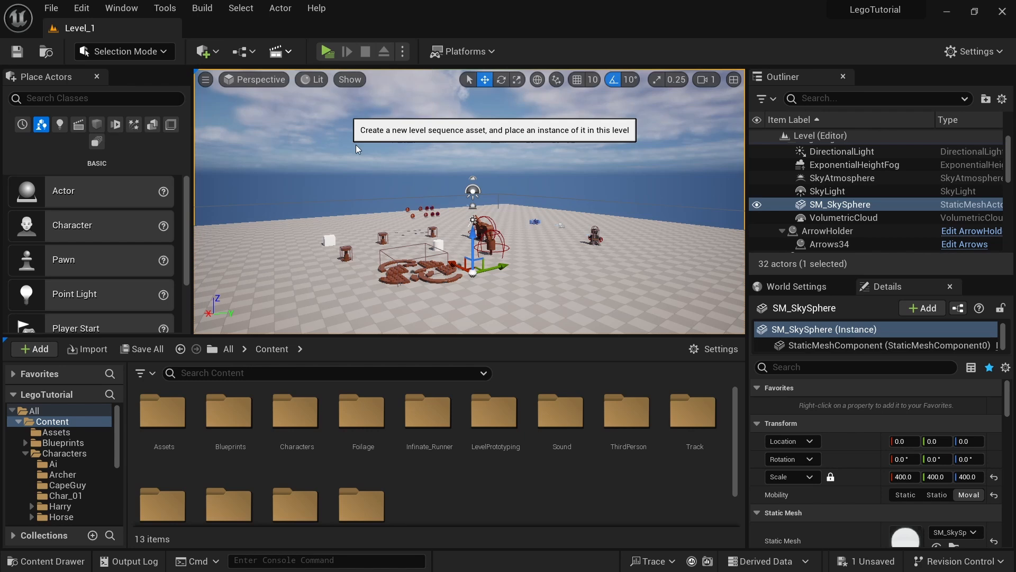
{"action": "left_click_drag", "start_coordinate": [389, 72], "coordinate": [361, 66]}
{"action": "left_click", "coordinate": [557, 244]}
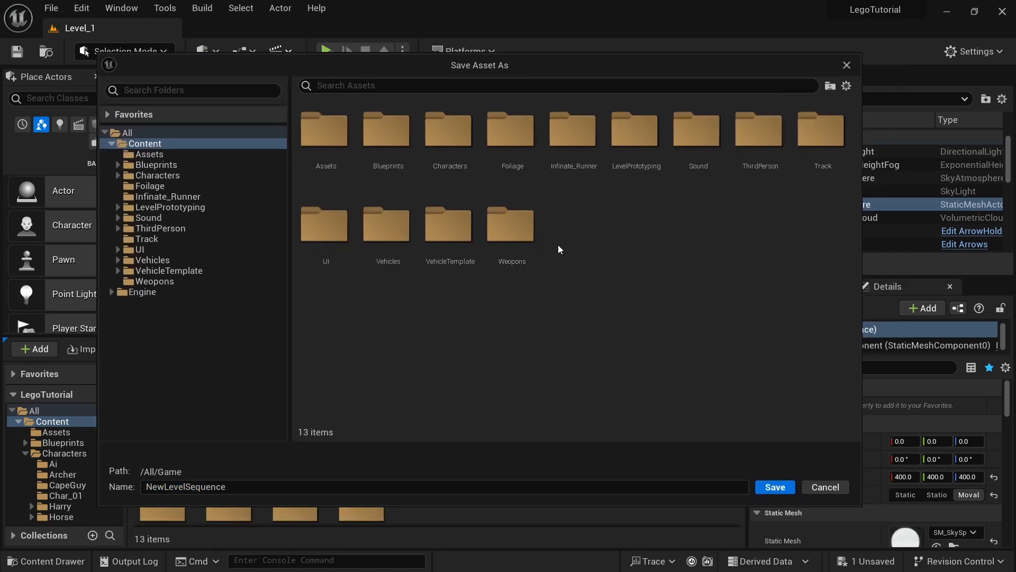
{"action": "right_click", "coordinate": [558, 245]}
{"action": "left_click", "coordinate": [592, 275]}
{"action": "type", "text": "Sequence"}
{"action": "key", "text": "Return"}
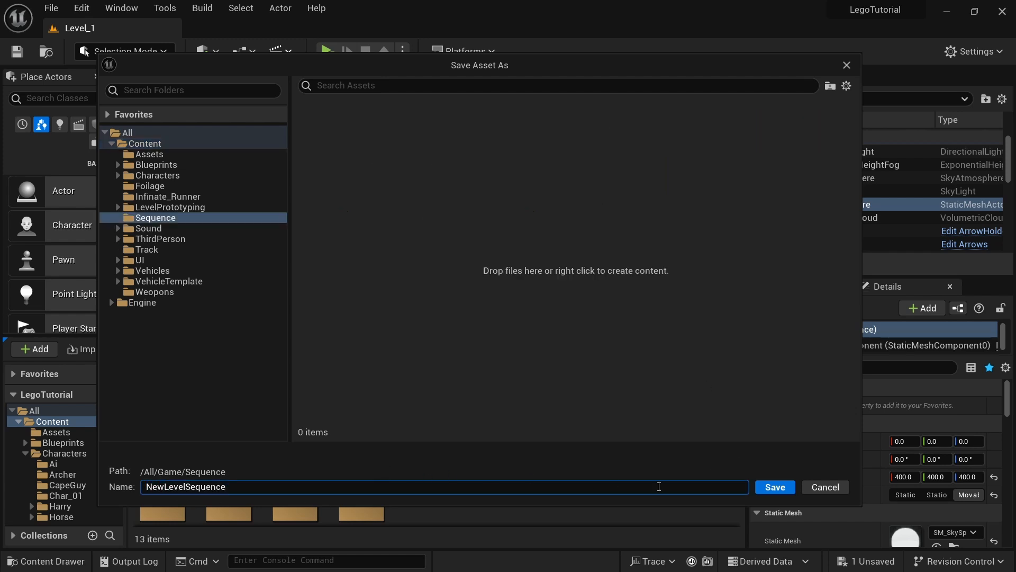
{"action": "left_click", "coordinate": [777, 488]}
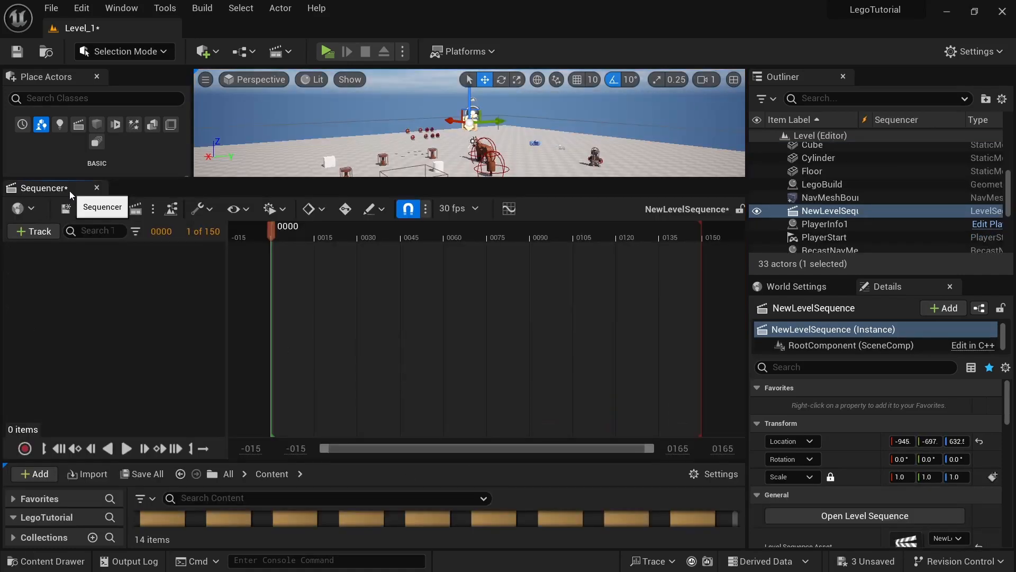
Step: Resize the layout so Sequencer fills the area below an enlarged viewport and the Content Browser is collapsed out of view
{"action": "left_click_drag", "start_coordinate": [68, 189], "coordinate": [69, 350]}
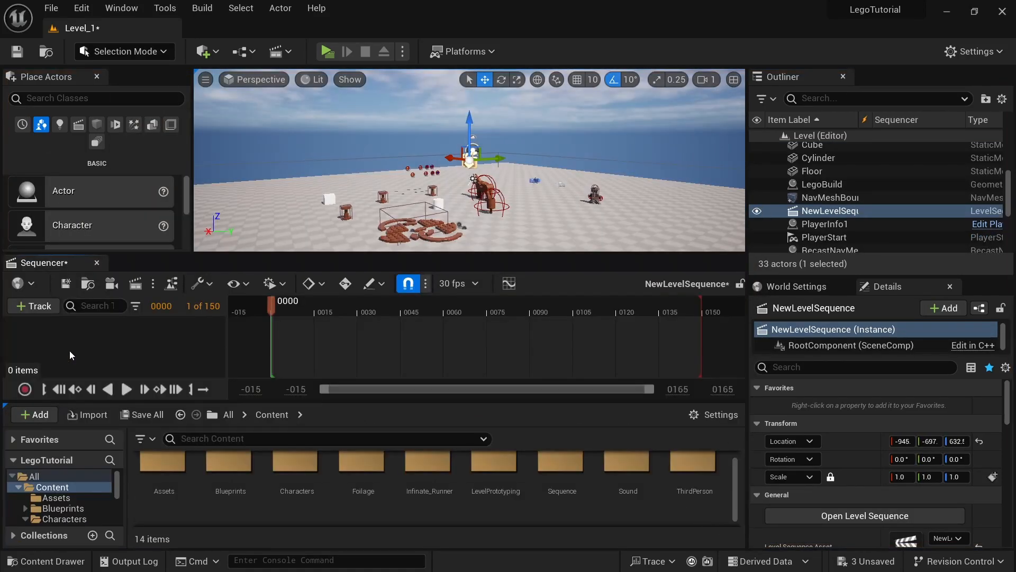
{"action": "left_click_drag", "start_coordinate": [345, 403], "coordinate": [349, 529]}
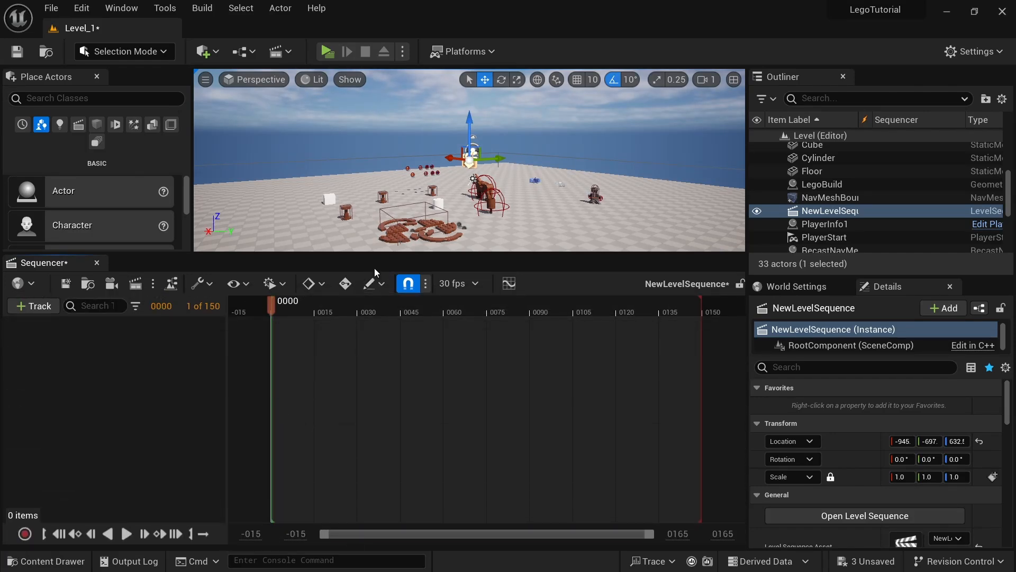
{"action": "left_click_drag", "start_coordinate": [376, 254], "coordinate": [379, 352]}
{"action": "right_click_drag", "start_coordinate": [379, 254], "coordinate": [281, 281]}
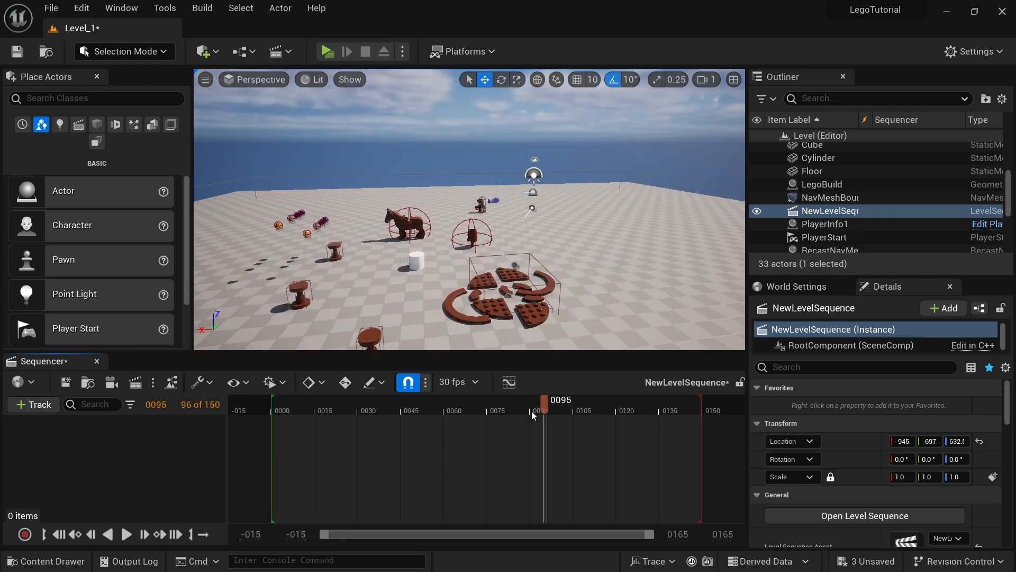
Step: Preview the empty sequence from frame 0 and shorten its playback range to 149 frames
{"action": "key", "text": "space"}
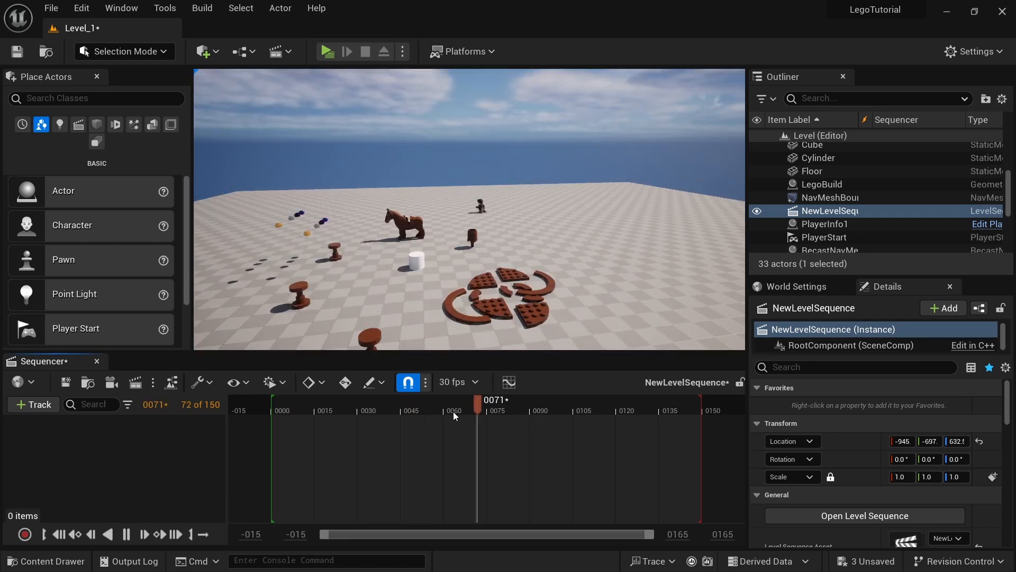
{"action": "key", "text": "space"}
{"action": "left_click_drag", "start_coordinate": [453, 411], "coordinate": [306, 409]}
{"action": "left_click_drag", "start_coordinate": [700, 409], "coordinate": [664, 377]}
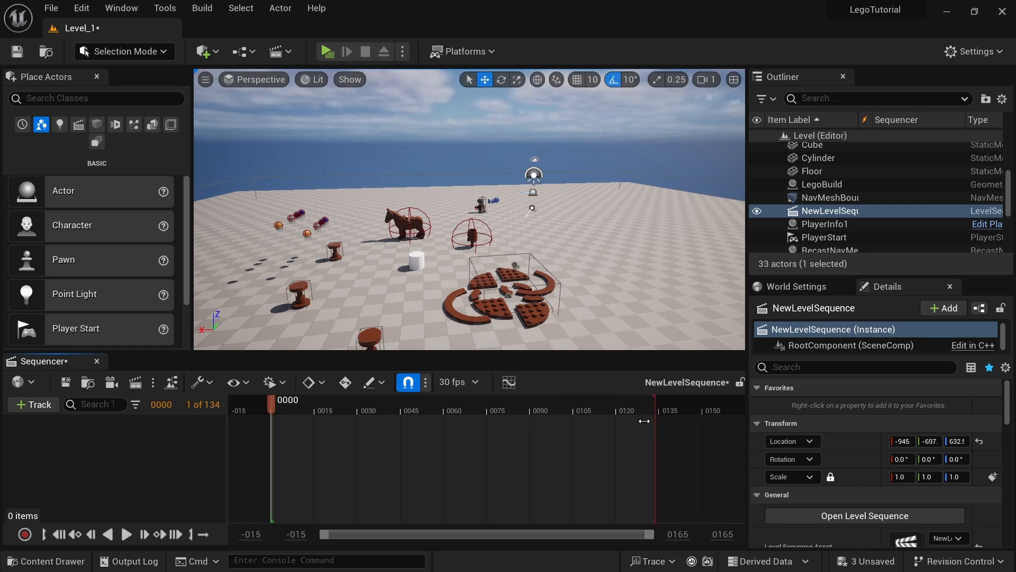
{"action": "left_click_drag", "start_coordinate": [644, 420], "coordinate": [695, 421]}
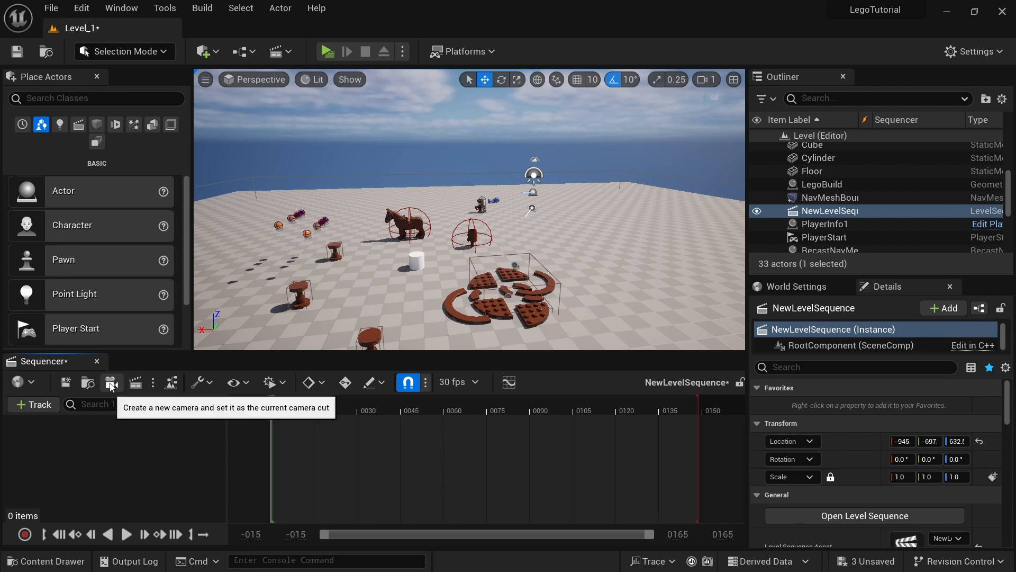
Step: Create a cine camera as the current camera cut and pilot it across the level toward the black-robed Lego character
{"action": "left_click", "coordinate": [110, 383]}
{"action": "scroll", "coordinate": [420, 286], "scroll_direction": "down", "scroll_amount": 4}
{"action": "scroll", "coordinate": [422, 284], "scroll_direction": "up", "scroll_amount": 4}
{"action": "right_click_drag", "start_coordinate": [422, 284], "coordinate": [635, 265]}
{"action": "key", "text": "s"}
{"action": "key", "text": "w"}
{"action": "key", "text": "w"}
{"action": "key", "text": "w"}
{"action": "key", "text": "s"}
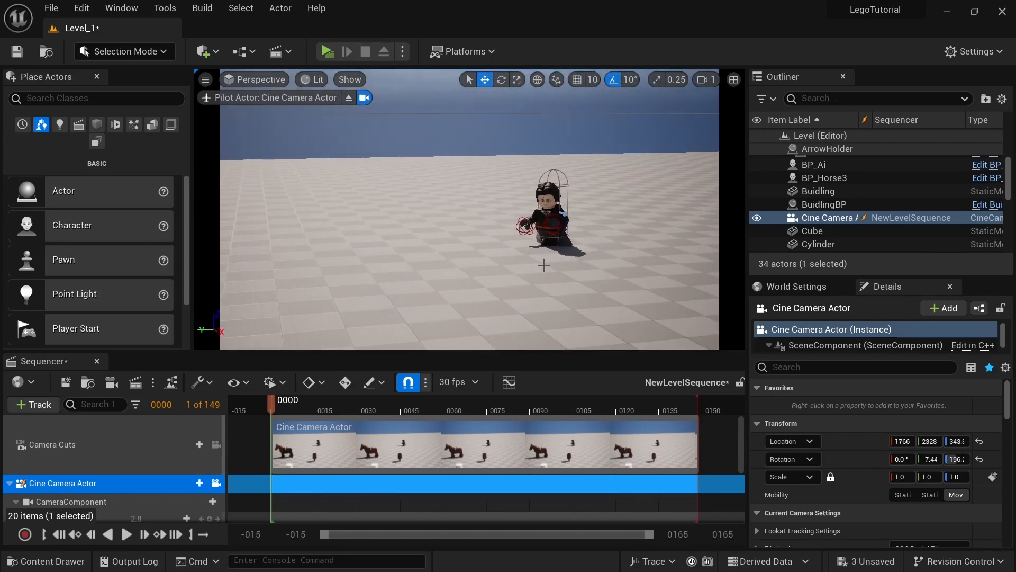
Step: Reposition the piloted camera for a closer, low shot of the Lego character, at about X 1049, Y 1820, Z 158
{"action": "mouse_move", "coordinate": [544, 264]}
{"action": "right_mouse_down"}
{"action": "mouse_move", "coordinate": [423, 264]}
{"action": "mouse_move", "coordinate": [477, 270]}
{"action": "mouse_move", "coordinate": [487, 201]}
{"action": "mouse_move", "coordinate": [561, 296]}
{"action": "mouse_move", "coordinate": [503, 280]}
{"action": "mouse_move", "coordinate": [564, 268]}
{"action": "right_mouse_up"}
{"action": "key", "text": "s"}
{"action": "key", "text": "e"}
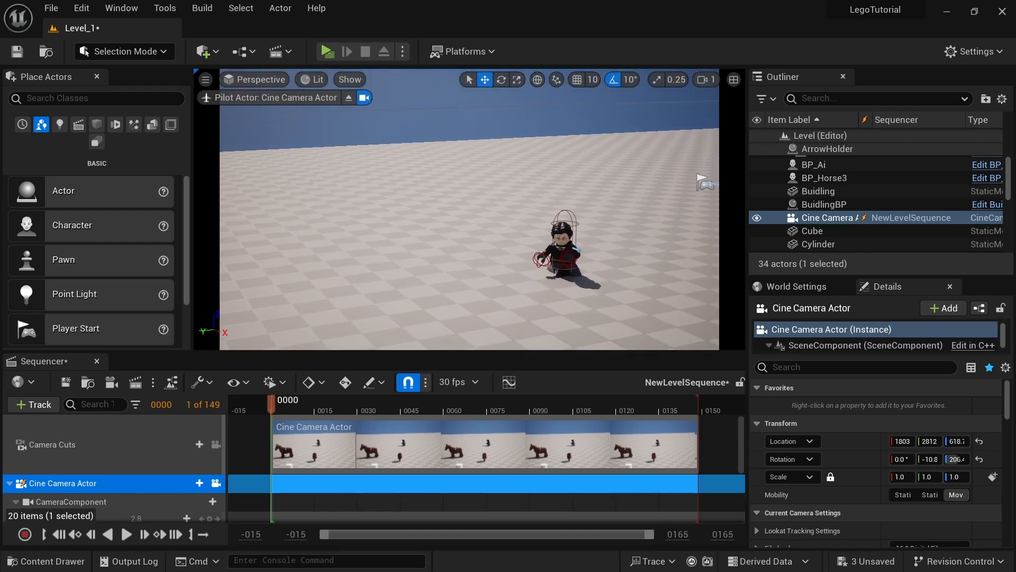
{"action": "key", "text": "e"}
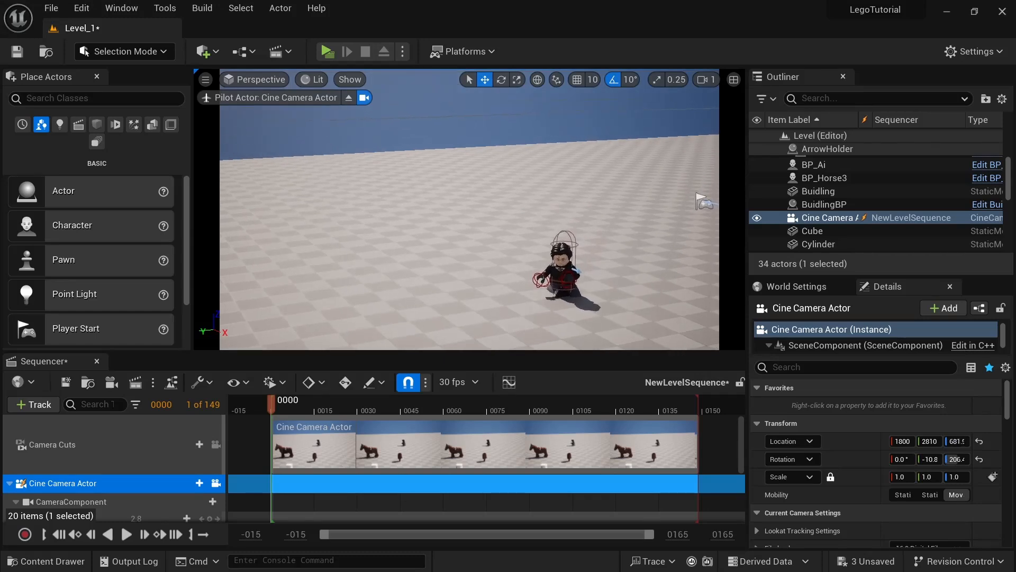
{"action": "key", "text": "q"}
{"action": "key", "text": "w"}
{"action": "right_click_drag", "start_coordinate": [563, 267], "coordinate": [540, 273]}
{"action": "key", "text": "d"}
{"action": "key", "text": "s"}
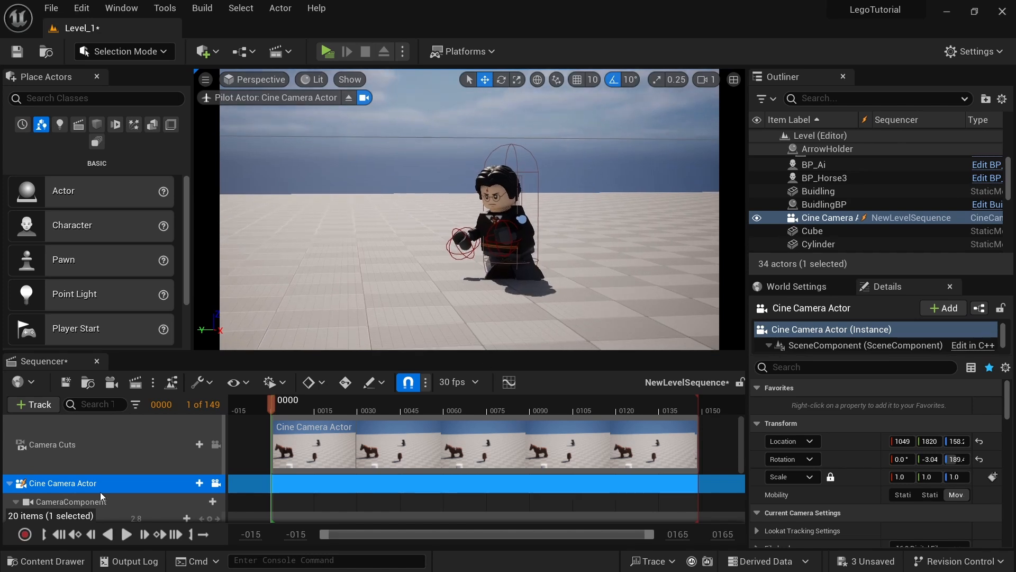
Step: Add a Transform keyframe for the Cine Camera Actor at frame 0
{"action": "scroll", "coordinate": [100, 496], "scroll_direction": "down", "scroll_amount": 3}
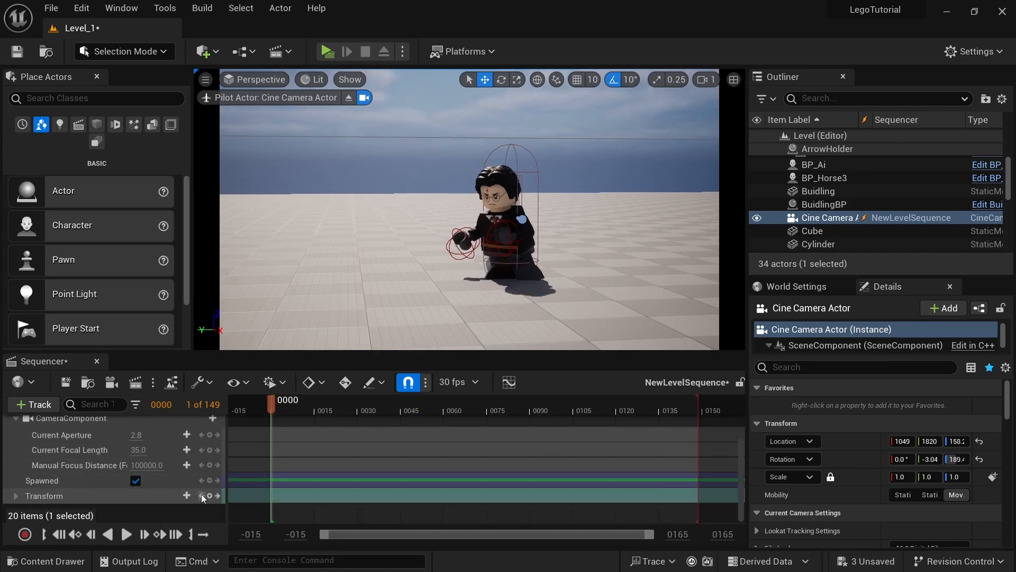
{"action": "double_click", "coordinate": [52, 496]}
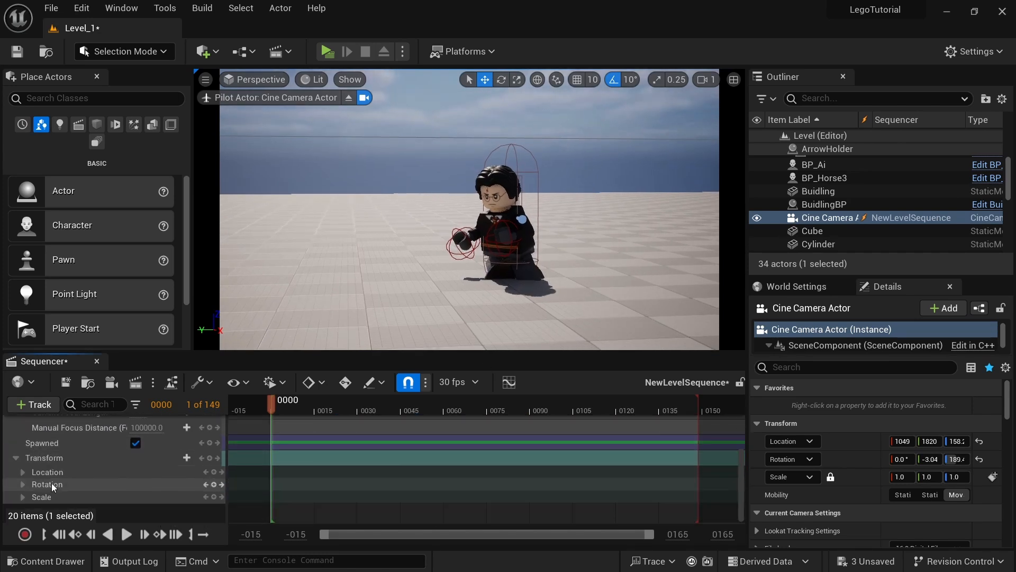
{"action": "double_click", "coordinate": [100, 457]}
{"action": "left_click", "coordinate": [210, 495]}
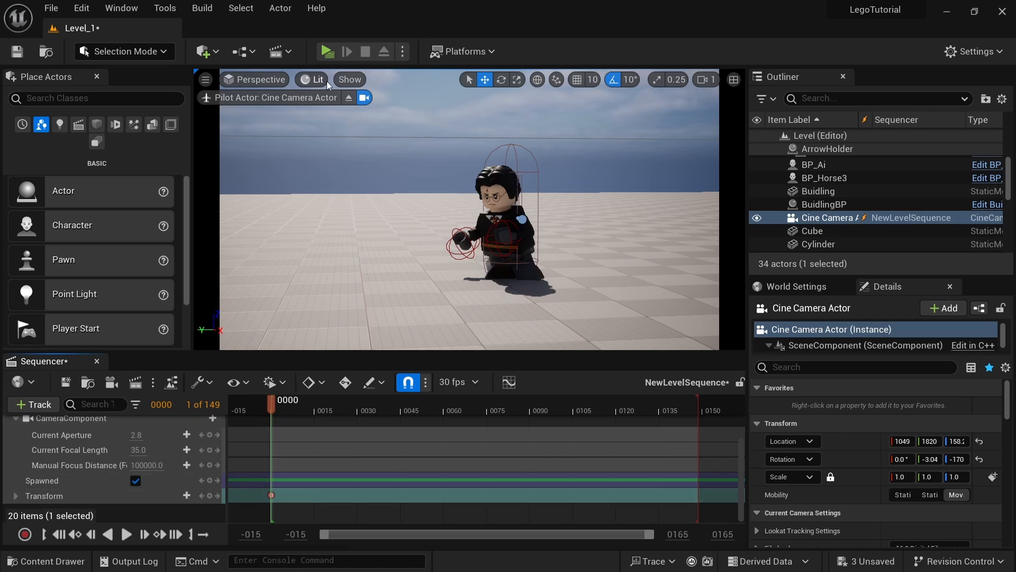
Step: Stop piloting the camera and add the Lego character BP_Ai to the sequence as an actor track
{"action": "left_click", "coordinate": [348, 100]}
{"action": "right_click_drag", "start_coordinate": [348, 99], "coordinate": [286, 146]}
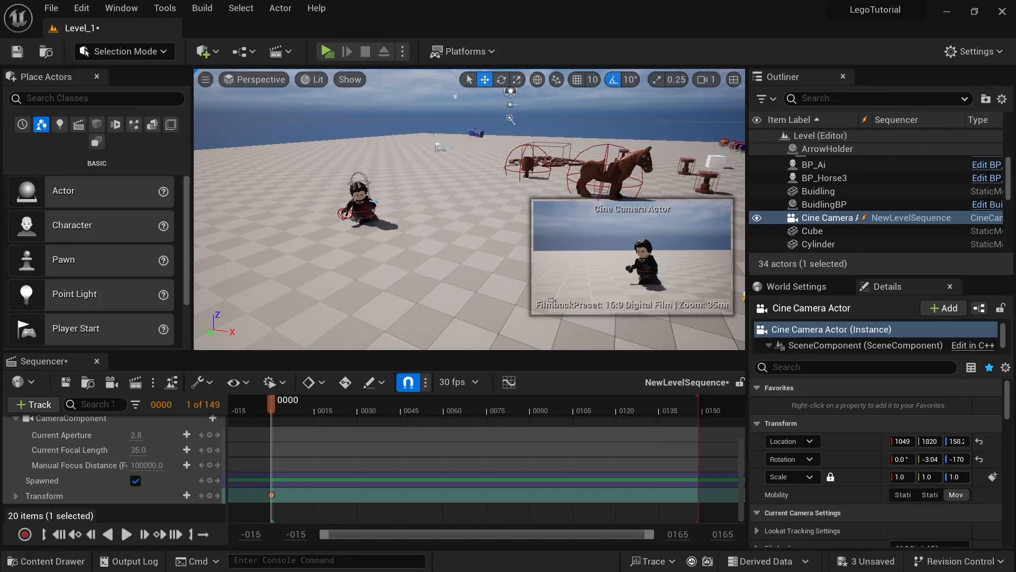
{"action": "left_click", "coordinate": [359, 200]}
{"action": "right_click_drag", "start_coordinate": [406, 199], "coordinate": [393, 203]}
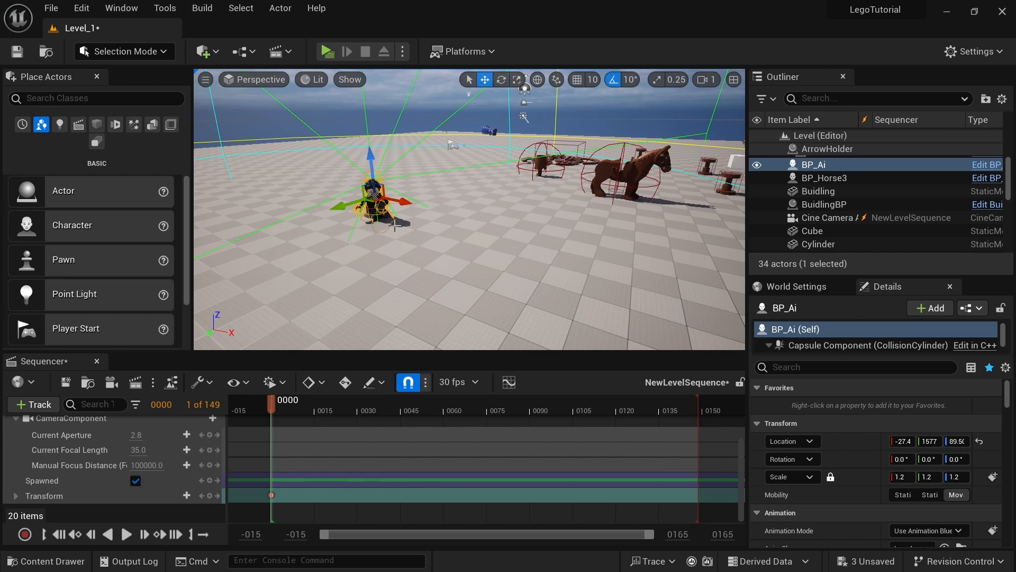
{"action": "scroll", "coordinate": [43, 416], "scroll_direction": "up", "scroll_amount": 5}
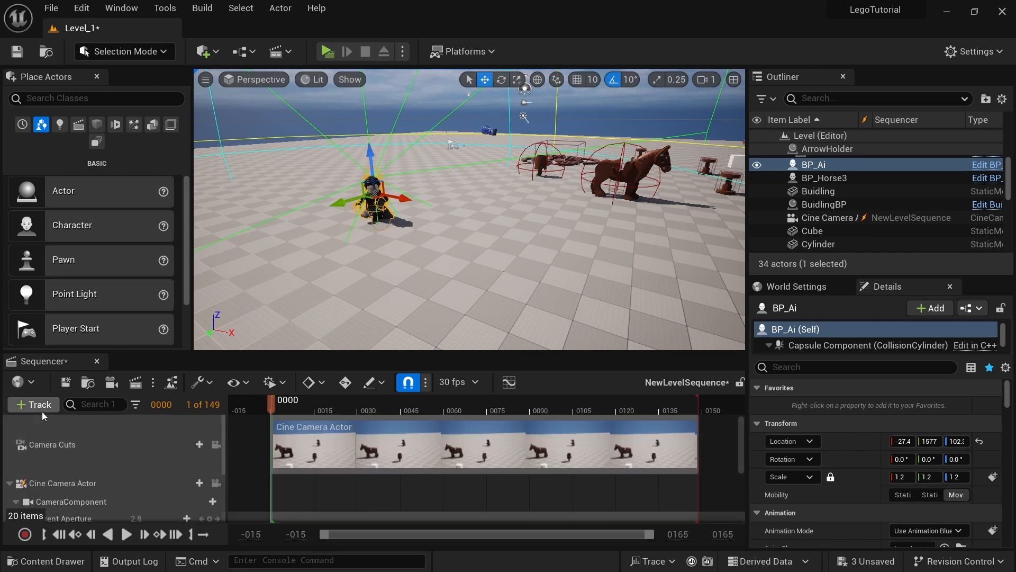
{"action": "left_click", "coordinate": [40, 406]}
{"action": "mouse_move", "coordinate": [103, 177]}
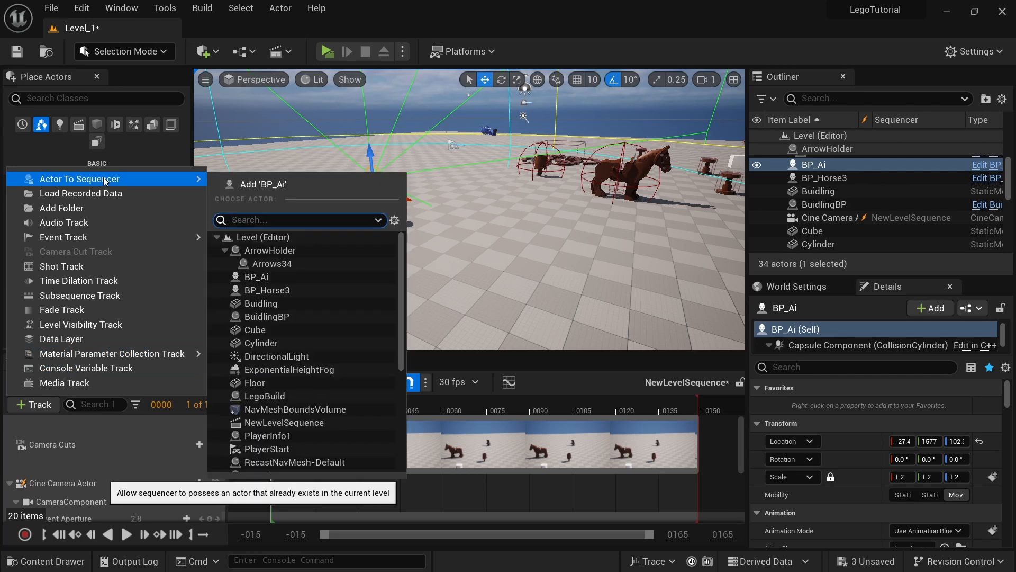
{"action": "left_click", "coordinate": [314, 185]}
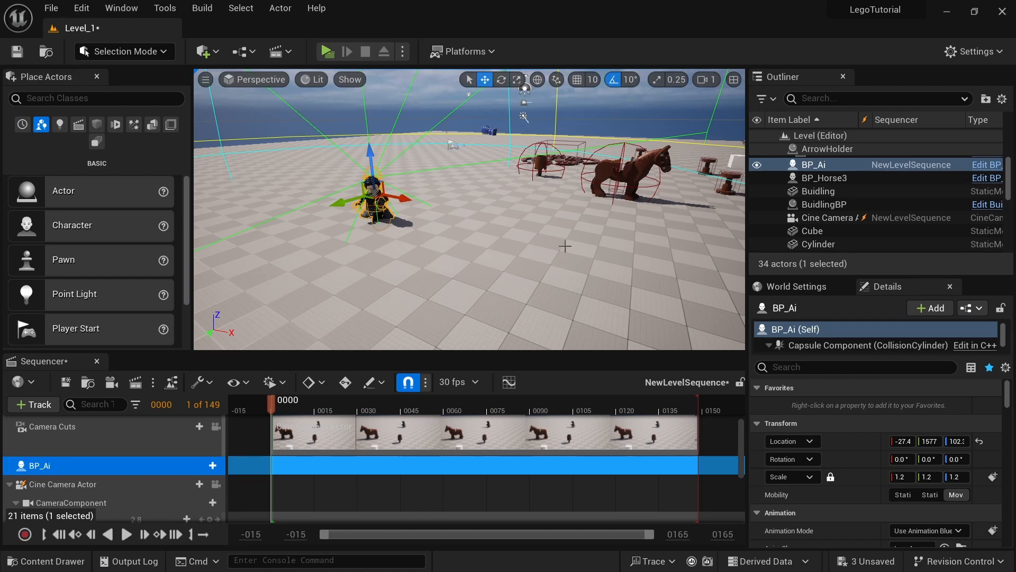
Step: Add the Walking animation to the BP_Ai track at frame 0 and preview it on the character
{"action": "left_click", "coordinate": [213, 465]}
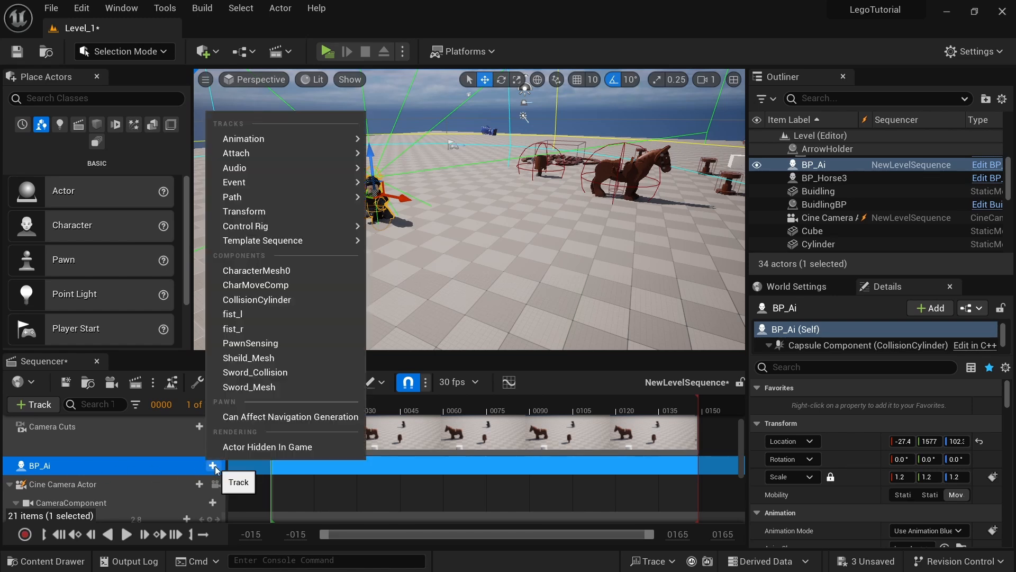
{"action": "mouse_move", "coordinate": [244, 139]}
{"action": "type", "text": "walk"}
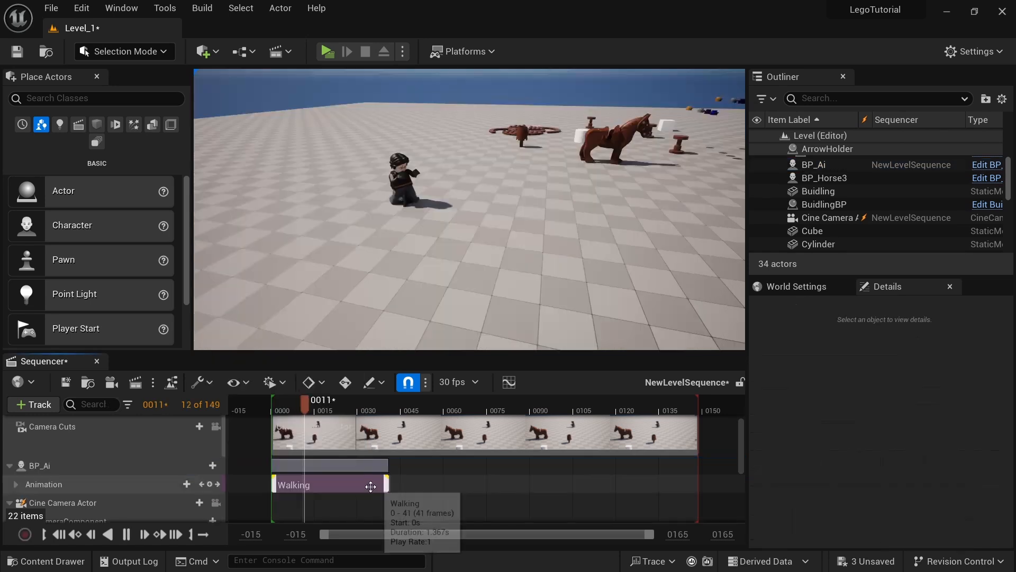
{"action": "key", "text": "space"}
{"action": "mouse_move", "coordinate": [373, 248]}
{"action": "right_mouse_down"}
{"action": "mouse_move", "coordinate": [372, 232]}
{"action": "mouse_move", "coordinate": [385, 243]}
{"action": "right_mouse_up"}
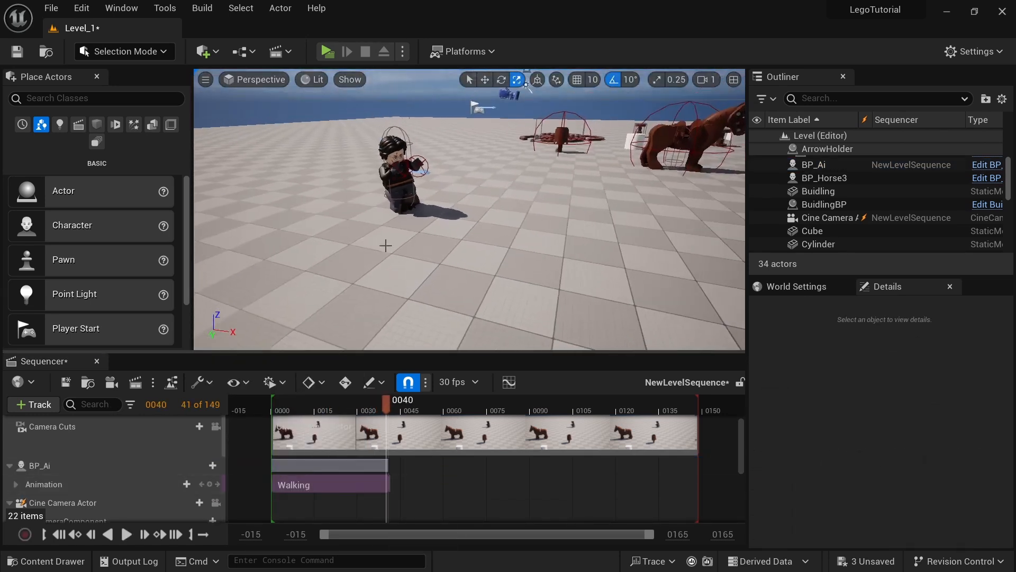
{"action": "key", "text": "w"}
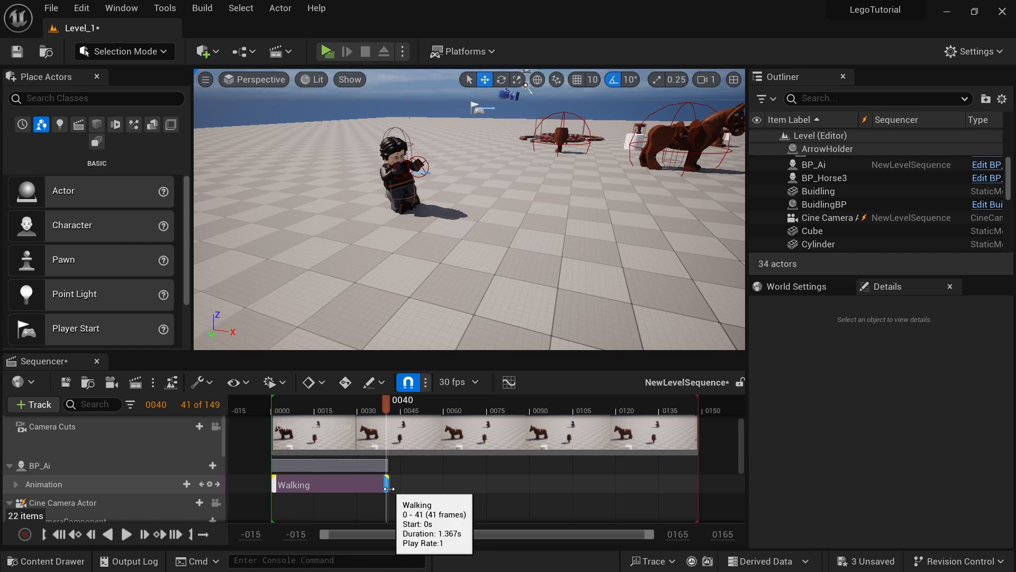
Step: Extend the Walking clip on BP_Ai to end at frame 70, play it back, and return the playhead to frame 0
{"action": "left_click_drag", "start_coordinate": [389, 488], "coordinate": [529, 490]}
{"action": "key", "text": "space"}
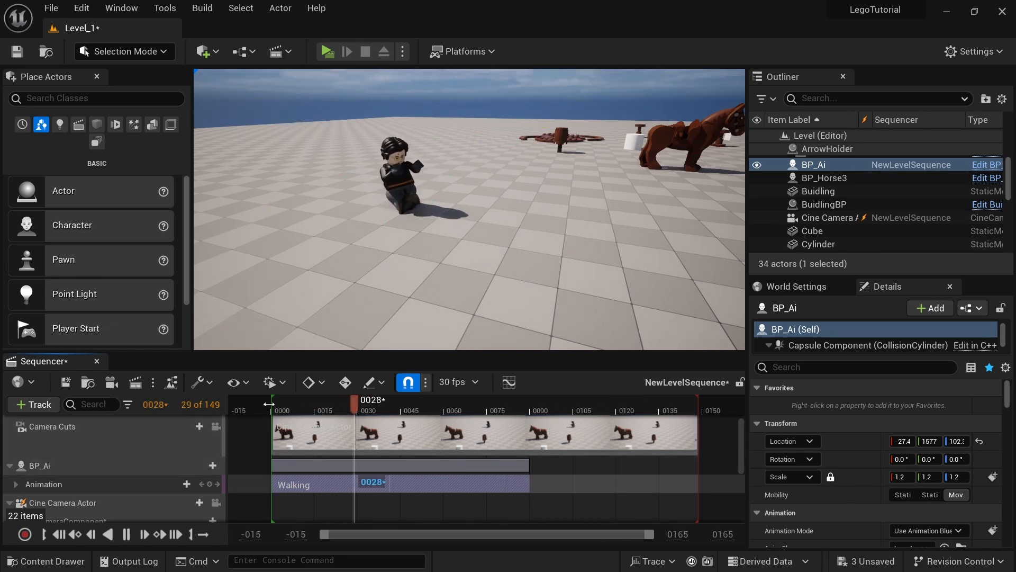
{"action": "key", "text": "space"}
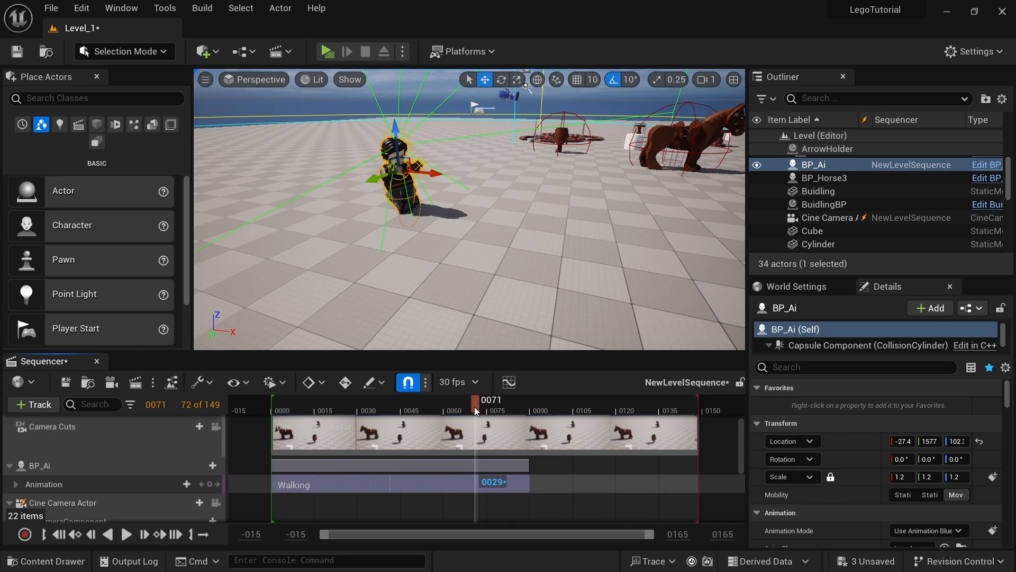
{"action": "left_click_drag", "start_coordinate": [529, 485], "coordinate": [471, 491]}
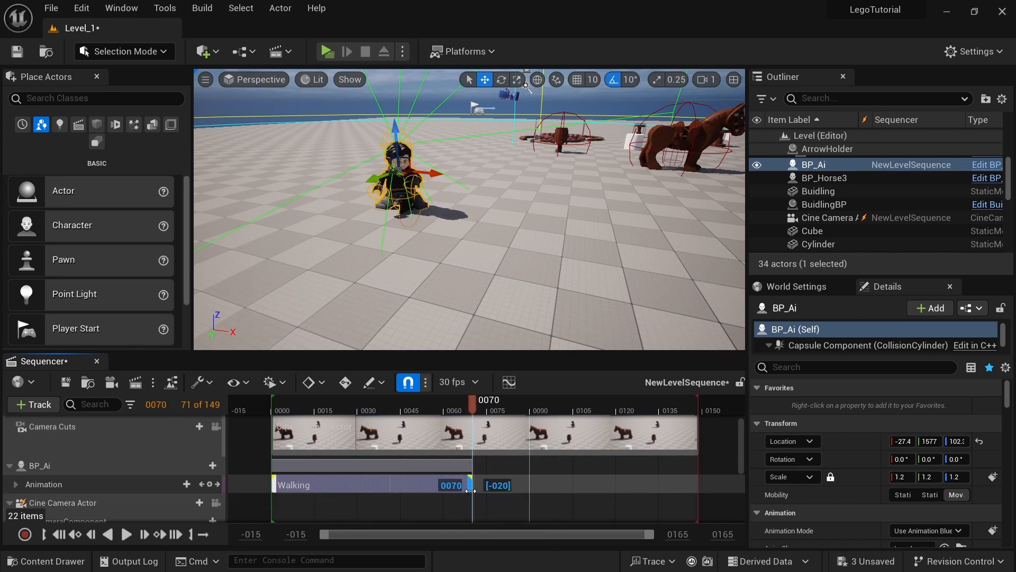
{"action": "left_click", "coordinate": [271, 405]}
{"action": "key", "text": "space"}
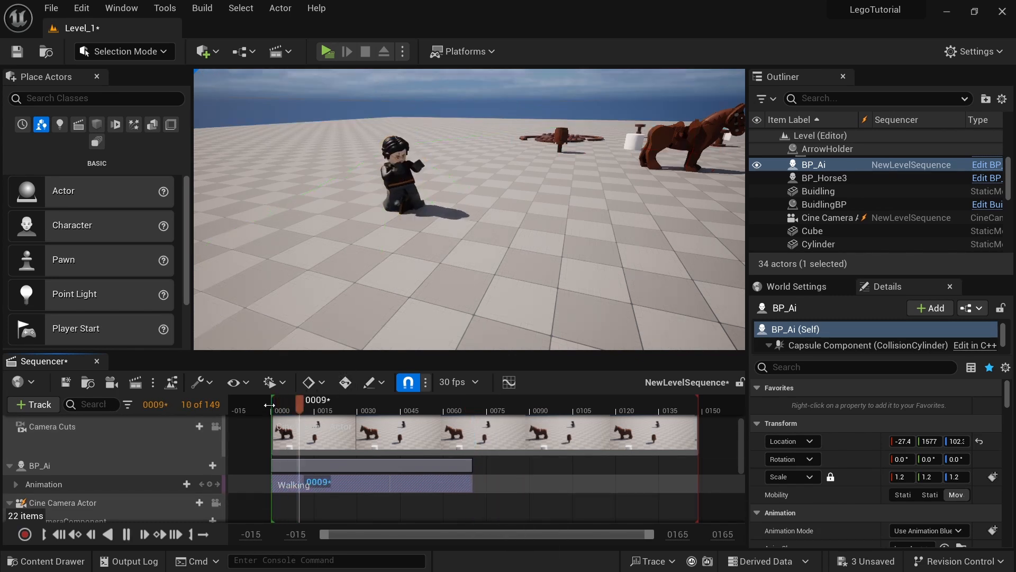
{"action": "left_click", "coordinate": [278, 407]}
{"action": "left_click_drag", "start_coordinate": [278, 410], "coordinate": [269, 411]}
Step: Add a Transform track to BP_Ai in the sequence and keyframe its starting position at frame 0
{"action": "left_click", "coordinate": [9, 503]}
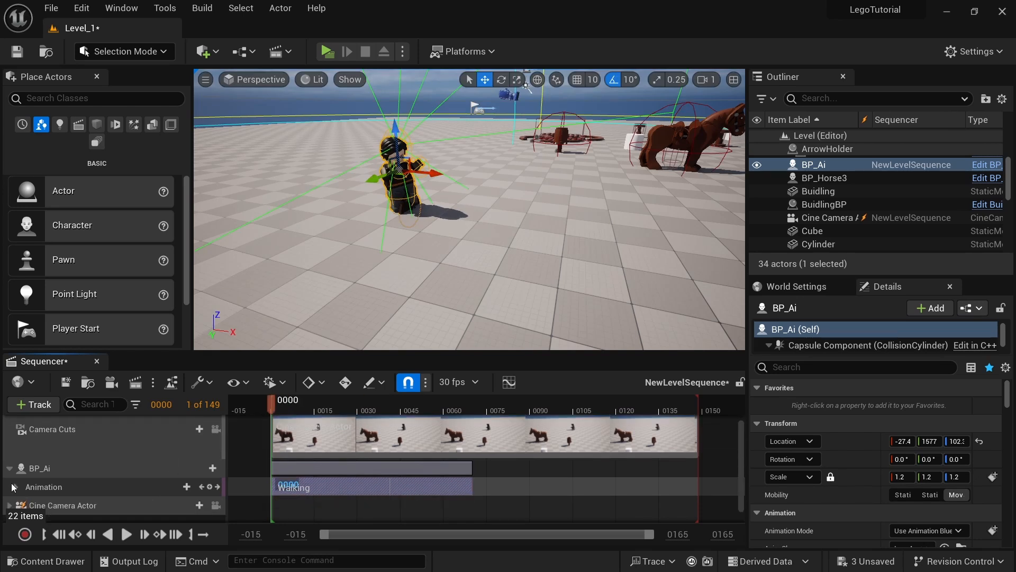
{"action": "left_click", "coordinate": [10, 466]}
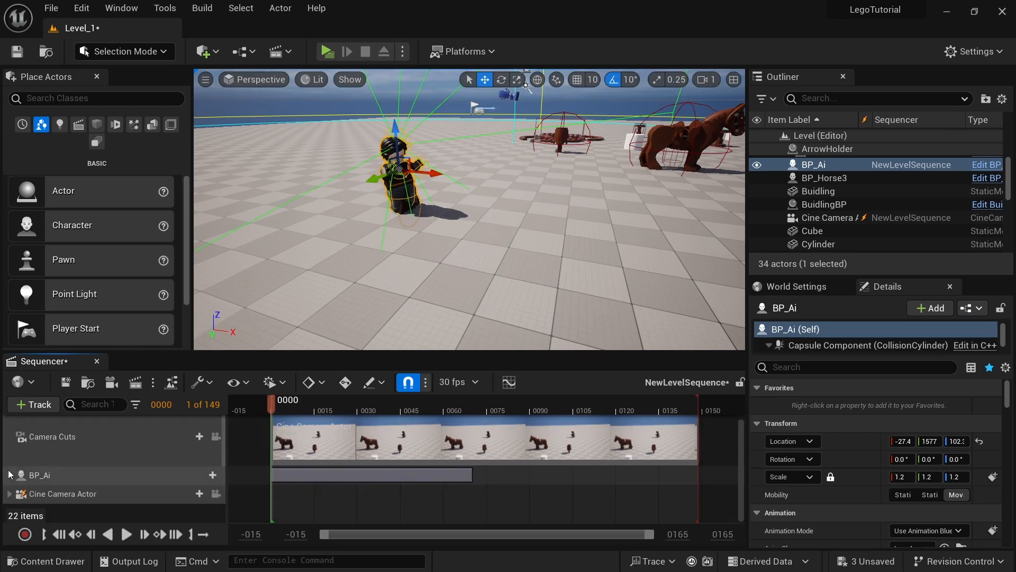
{"action": "left_click", "coordinate": [207, 473]}
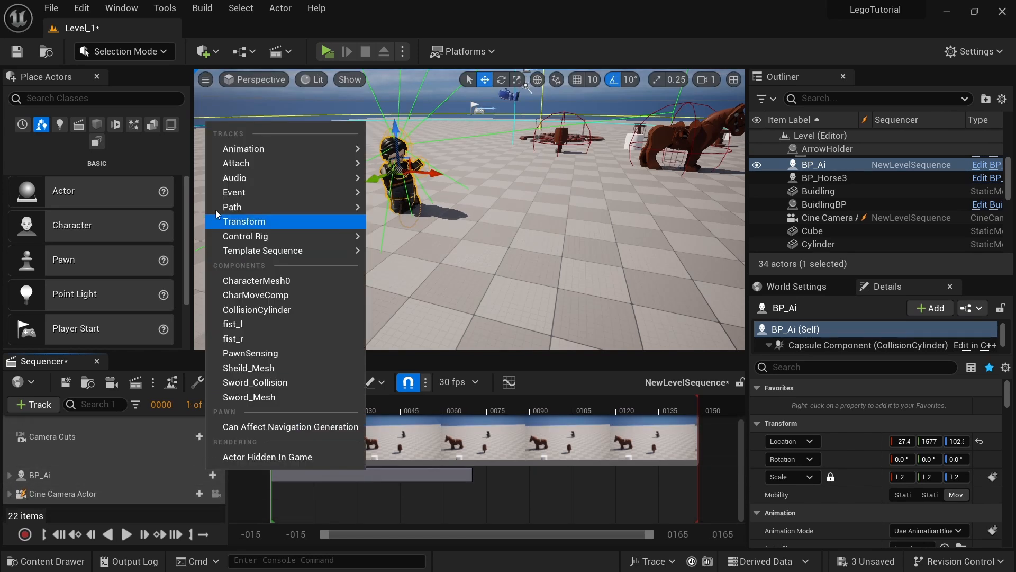
{"action": "left_click", "coordinate": [254, 221]}
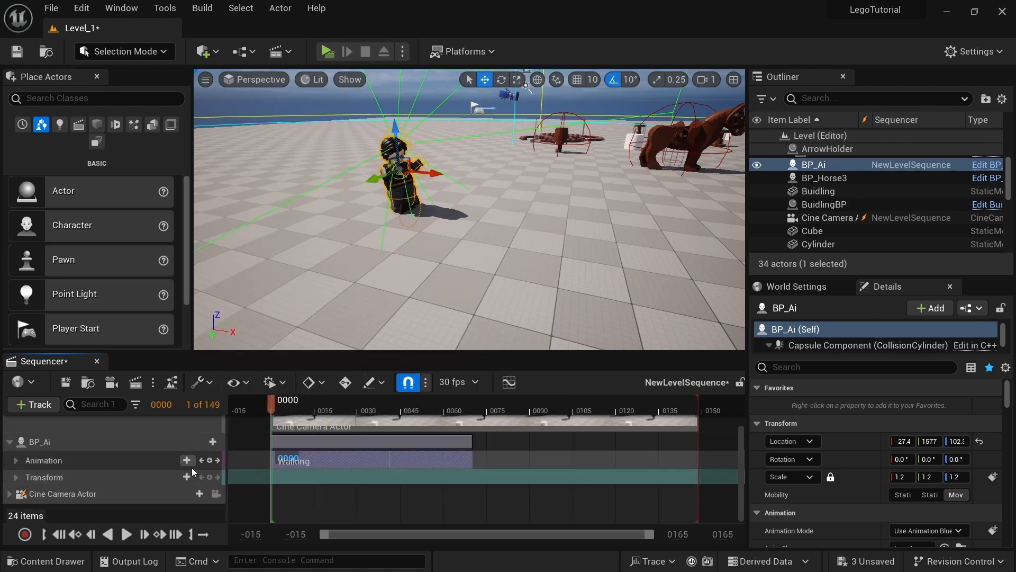
{"action": "left_click", "coordinate": [210, 476]}
Step: Select the Cine Camera Actor in the level and pilot it to view the Lego character through the camera
{"action": "right_click_drag", "start_coordinate": [342, 276], "coordinate": [586, 213]}
{"action": "left_click", "coordinate": [478, 190]}
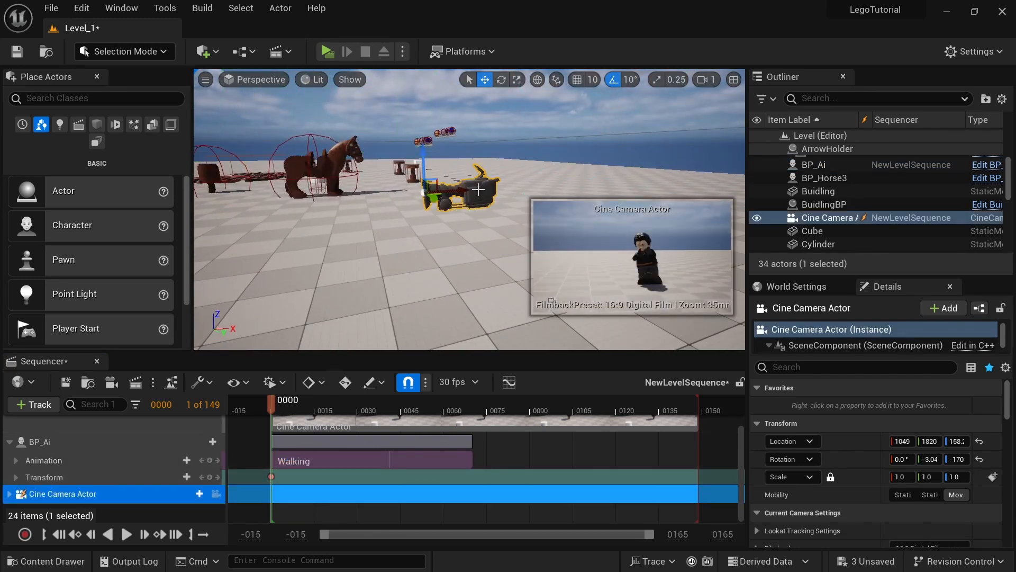
{"action": "right_click", "coordinate": [478, 190]}
{"action": "left_click", "coordinate": [534, 334]}
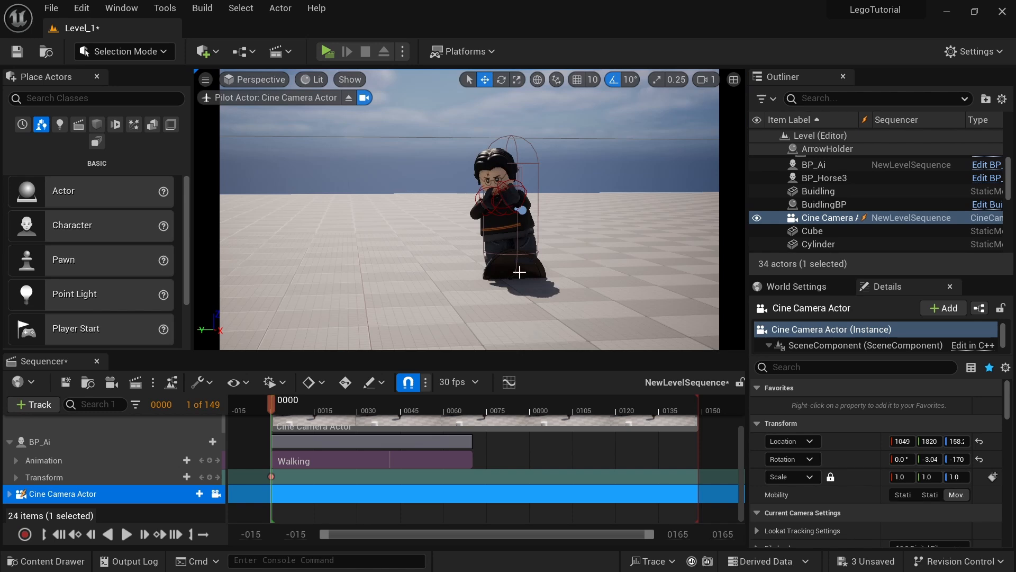
Step: At frame 70, move BP_Ai toward the camera to about X 328, Y 1609, keyframe its Transform, and play back the walk
{"action": "left_click", "coordinate": [498, 215]}
{"action": "left_click_drag", "start_coordinate": [271, 418], "coordinate": [465, 427]}
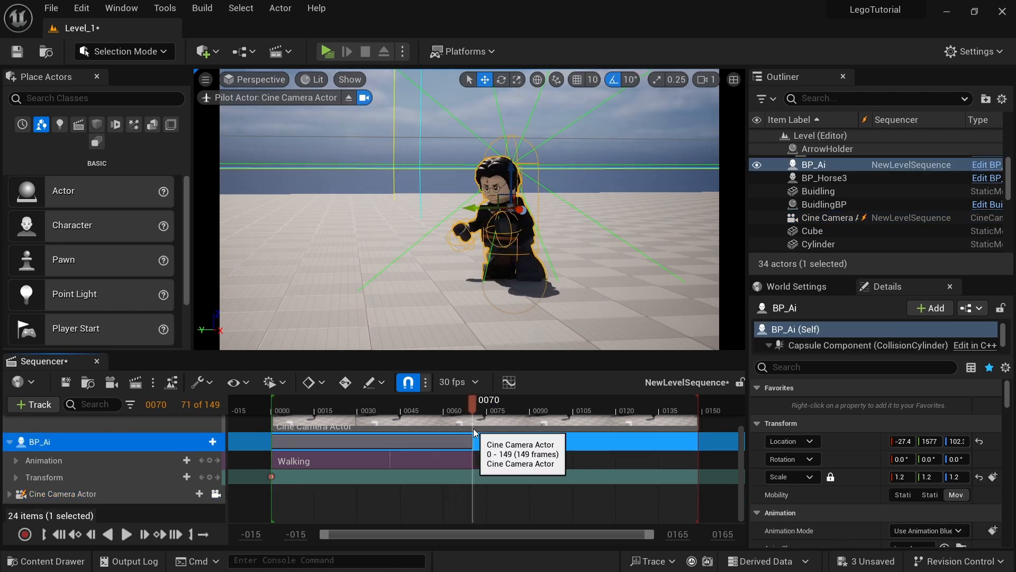
{"action": "mouse_move", "coordinate": [521, 210]}
{"action": "left_mouse_down"}
{"action": "mouse_move", "coordinate": [588, 254]}
{"action": "mouse_move", "coordinate": [542, 227]}
{"action": "mouse_move", "coordinate": [518, 227]}
{"action": "left_mouse_up"}
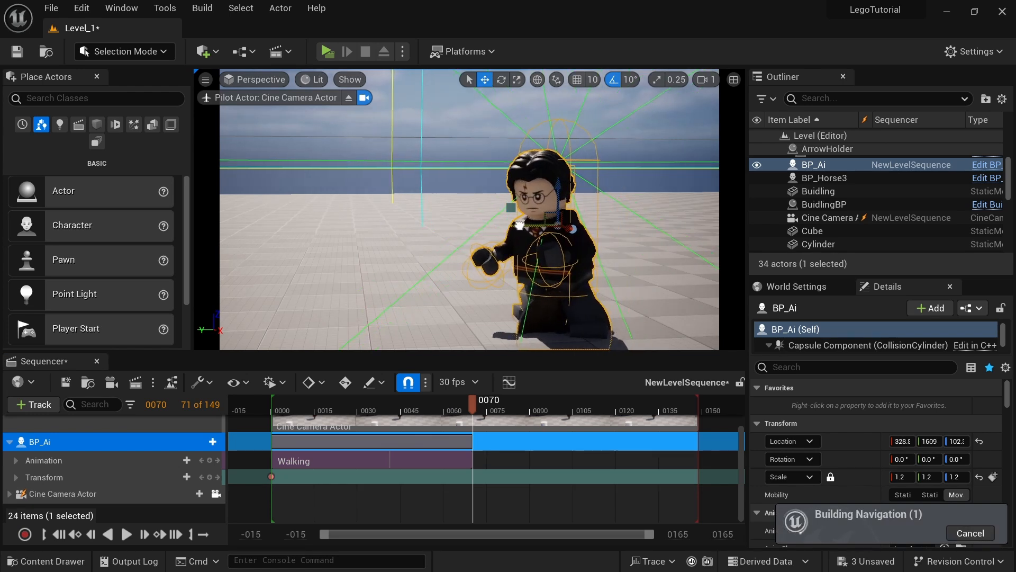
{"action": "left_click", "coordinate": [210, 477]}
{"action": "left_click", "coordinate": [268, 402]}
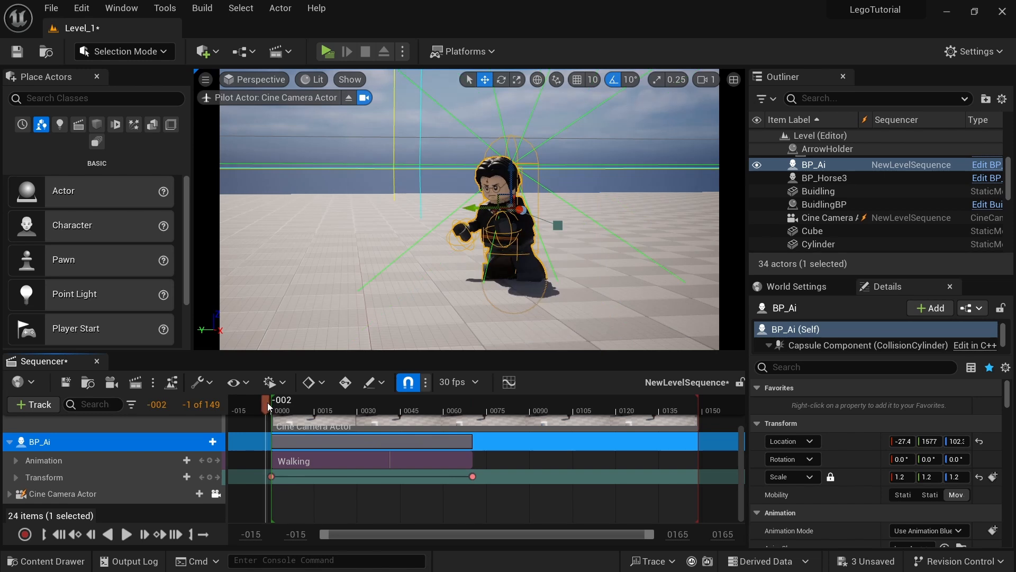
{"action": "key", "text": "space"}
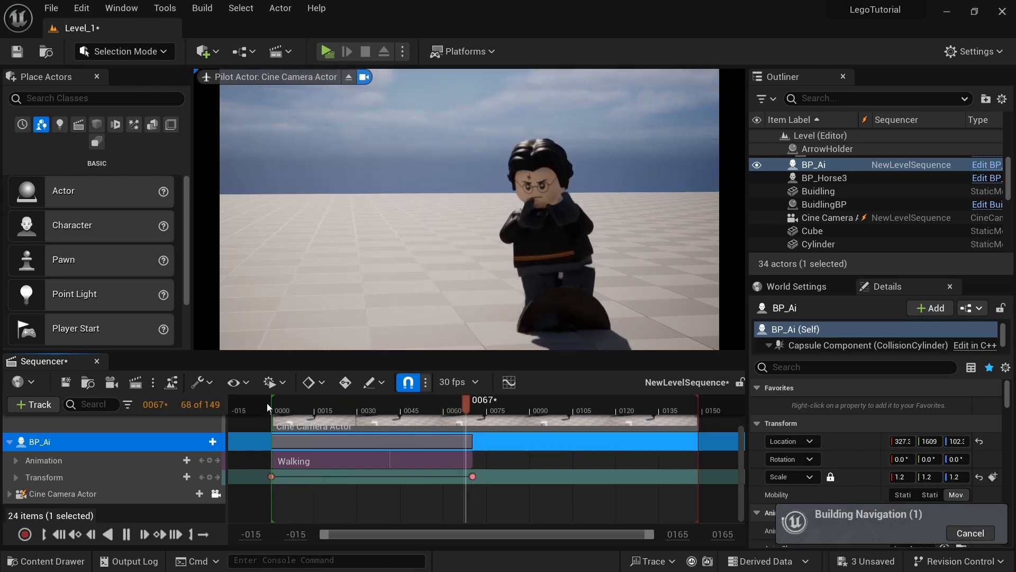
Step: Try the Idle animation on BP_Ai from frame 70, preview it, and delete the clip
{"action": "left_click", "coordinate": [472, 411]}
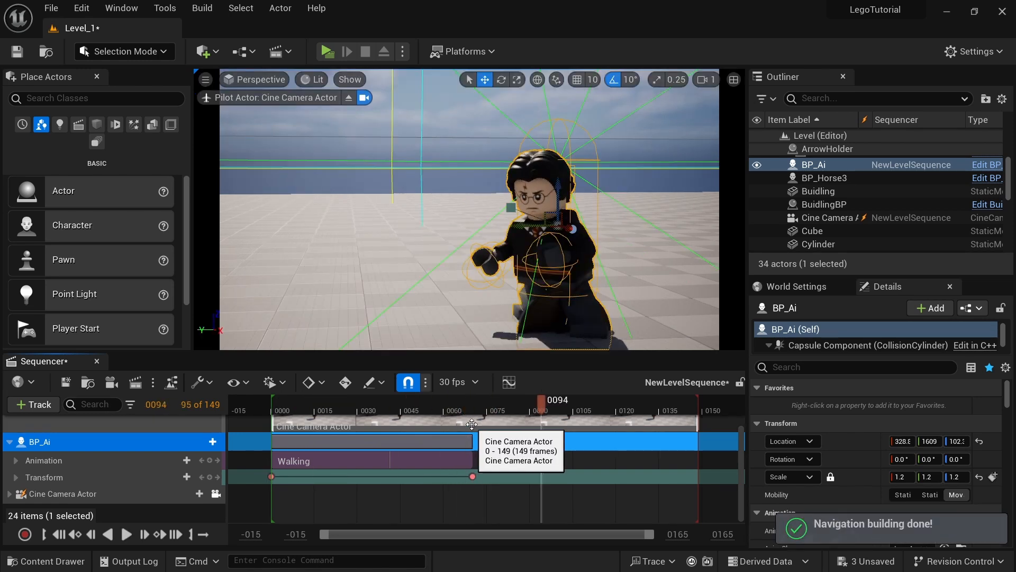
{"action": "left_click", "coordinate": [192, 457]}
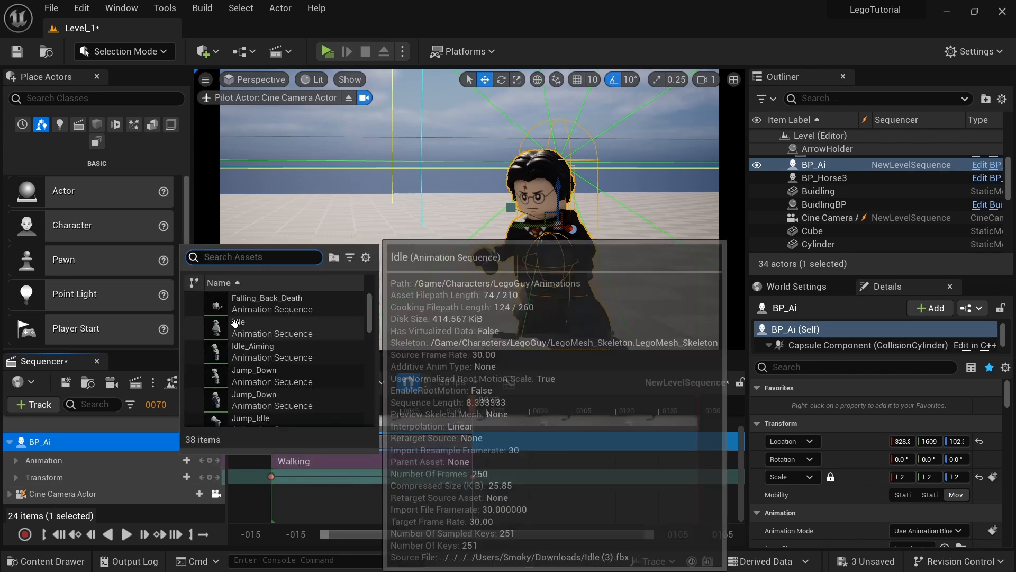
{"action": "left_click", "coordinate": [238, 329]}
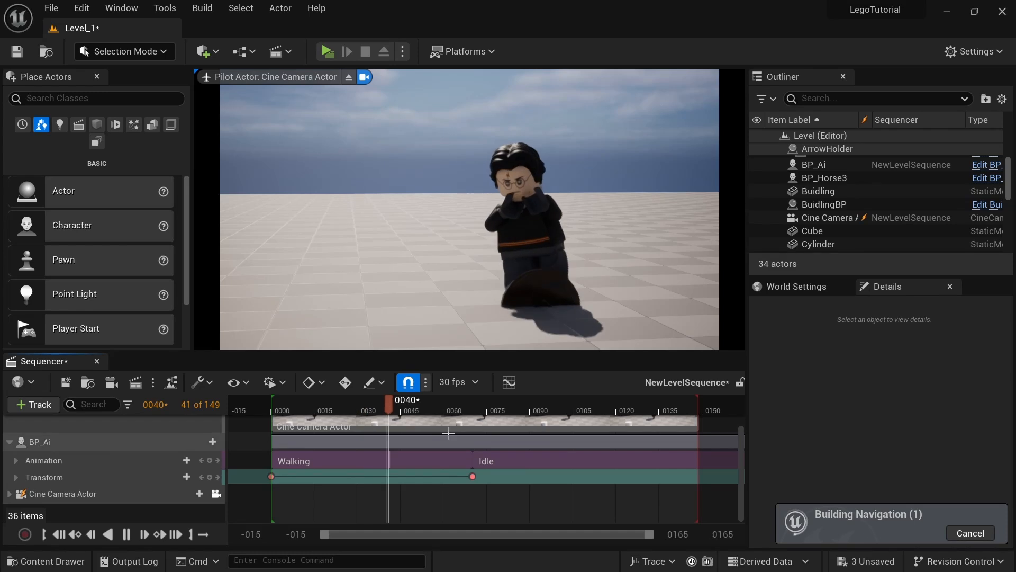
{"action": "key", "text": "space"}
{"action": "key", "text": "space"}
{"action": "left_click", "coordinate": [484, 461]}
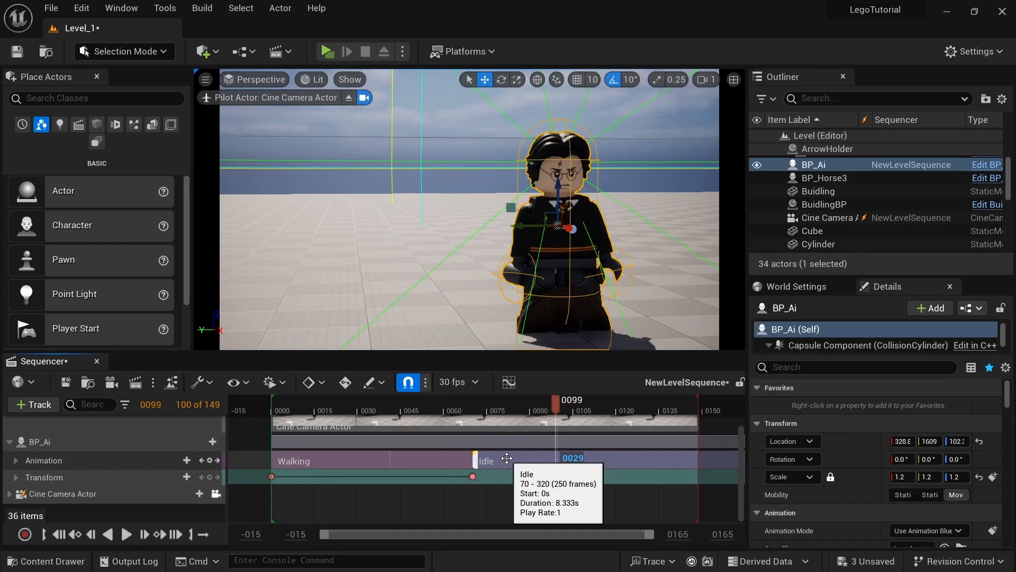
{"action": "key", "text": "Delete"}
Step: Add the Sword_And_Shield_Idle animation to BP_Ai at frame 71 and trim the clip to end at frame 93
{"action": "left_click", "coordinate": [475, 408]}
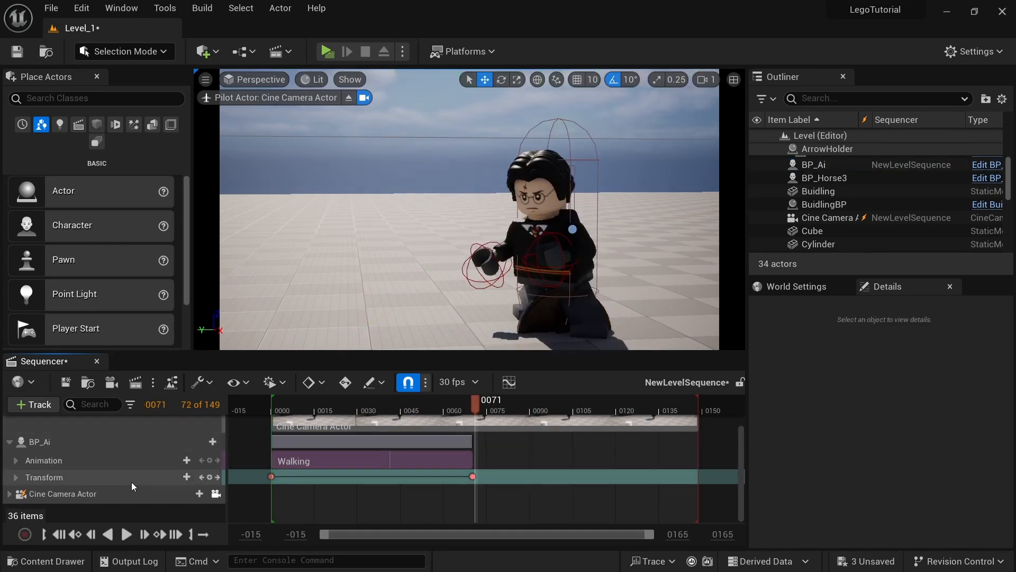
{"action": "left_click", "coordinate": [185, 460]}
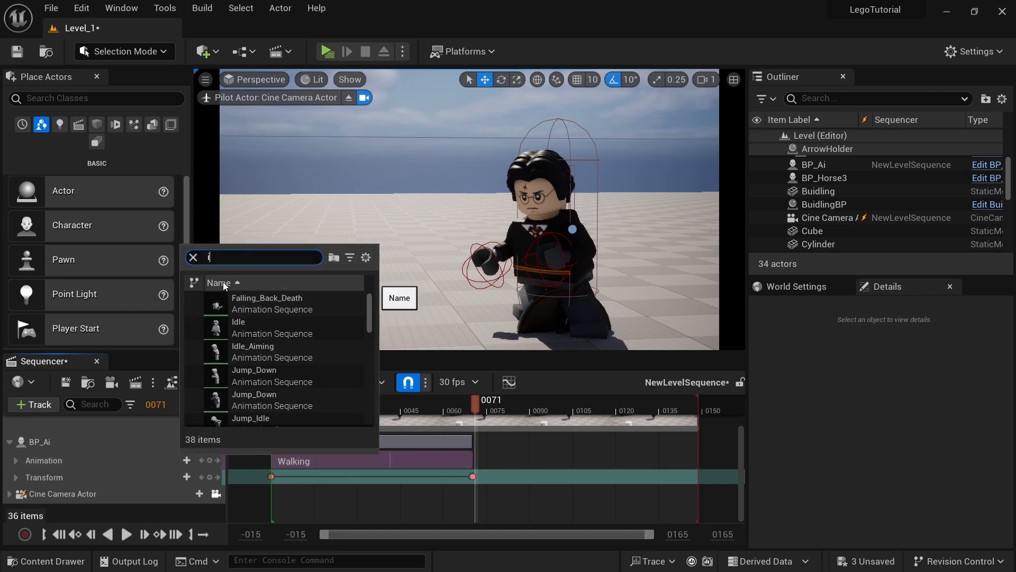
{"action": "left_click", "coordinate": [254, 394]}
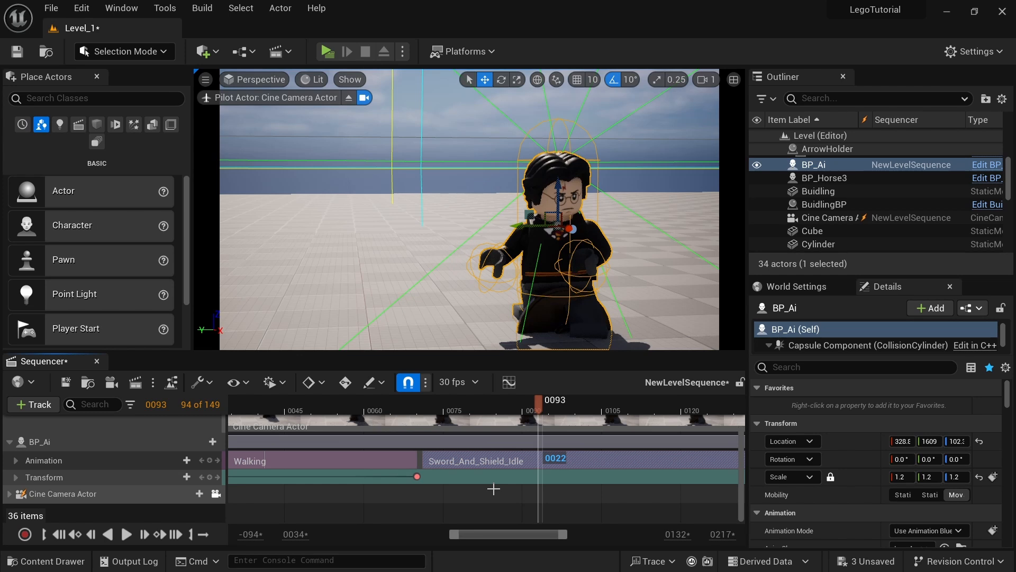
{"action": "scroll", "coordinate": [493, 488], "scroll_direction": "down", "scroll_amount": 6, "text": "ctrl"}
{"action": "left_click_drag", "start_coordinate": [692, 458], "coordinate": [541, 456]}
{"action": "scroll", "coordinate": [543, 453], "scroll_direction": "up", "scroll_amount": 6, "text": "ctrl"}
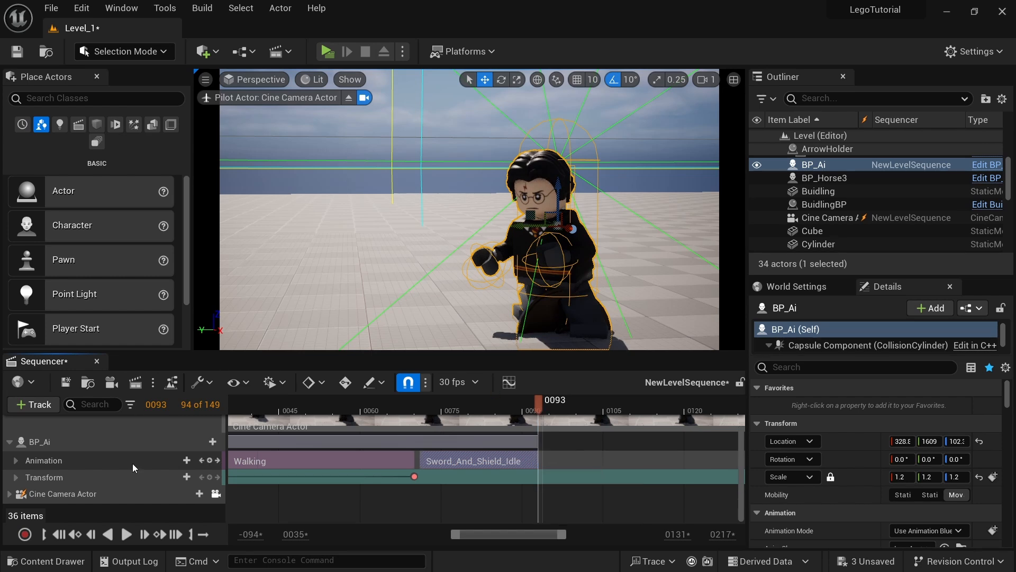
Step: Add the Standing_Melee_Combo_Attack_Ver__2__5_ animation to BP_Ai at frame 93 and preview the animation sequence
{"action": "left_click", "coordinate": [187, 461]}
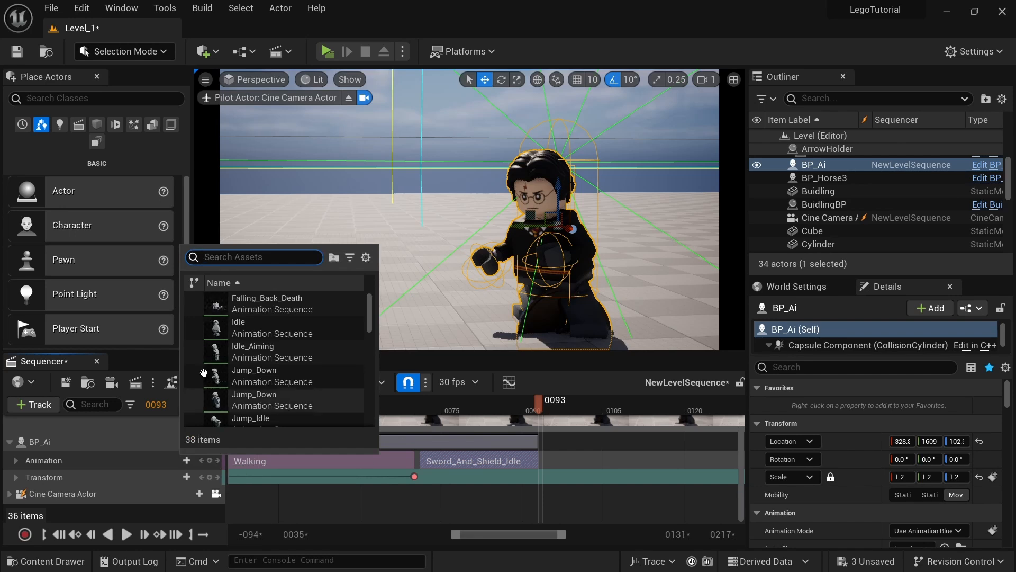
{"action": "type", "text": "attac"}
{"action": "left_click", "coordinate": [257, 298]}
{"action": "mouse_move", "coordinate": [248, 408]}
{"action": "left_mouse_down"}
{"action": "mouse_move", "coordinate": [189, 408]}
{"action": "mouse_move", "coordinate": [239, 408]}
{"action": "left_mouse_up"}
{"action": "key", "text": "space"}
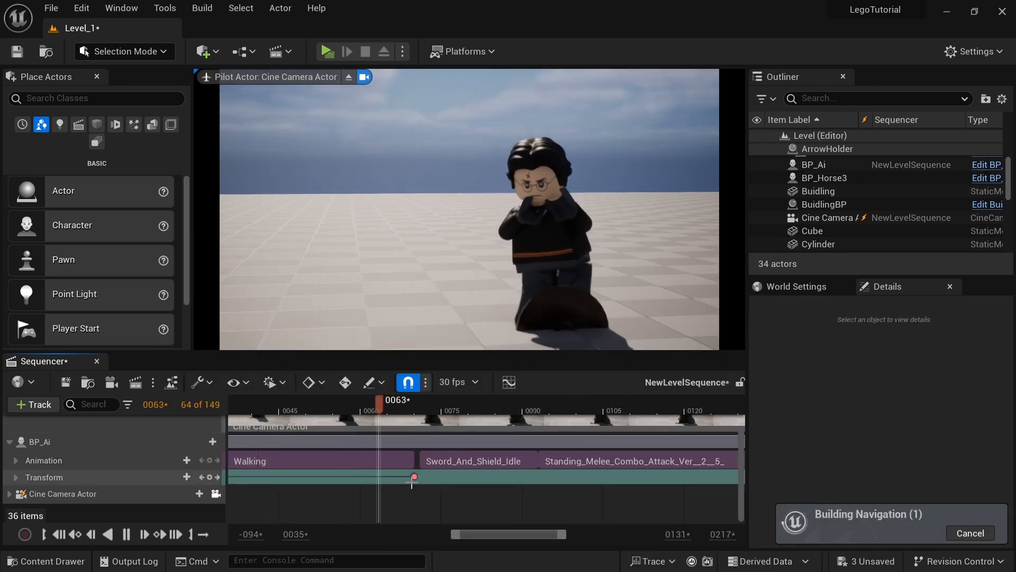
{"action": "left_click_drag", "start_coordinate": [455, 411], "coordinate": [638, 413]}
{"action": "key", "text": "space"}
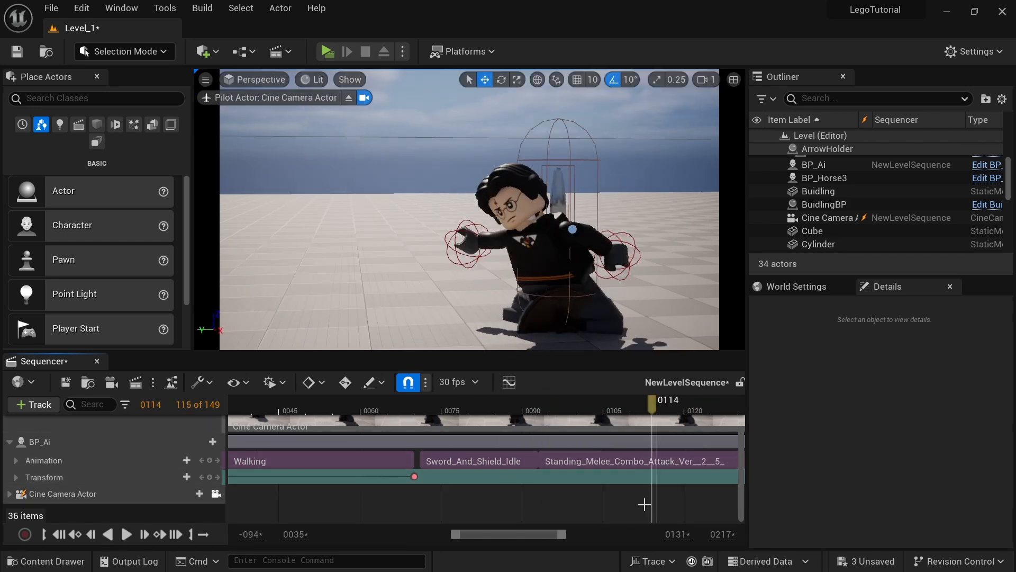
Step: Scrub through the melee attack, trim its clip on BP_Ai to end at about frame 133, and play it back
{"action": "right_click_drag", "start_coordinate": [704, 497], "coordinate": [424, 465]}
{"action": "left_click", "coordinate": [269, 403]}
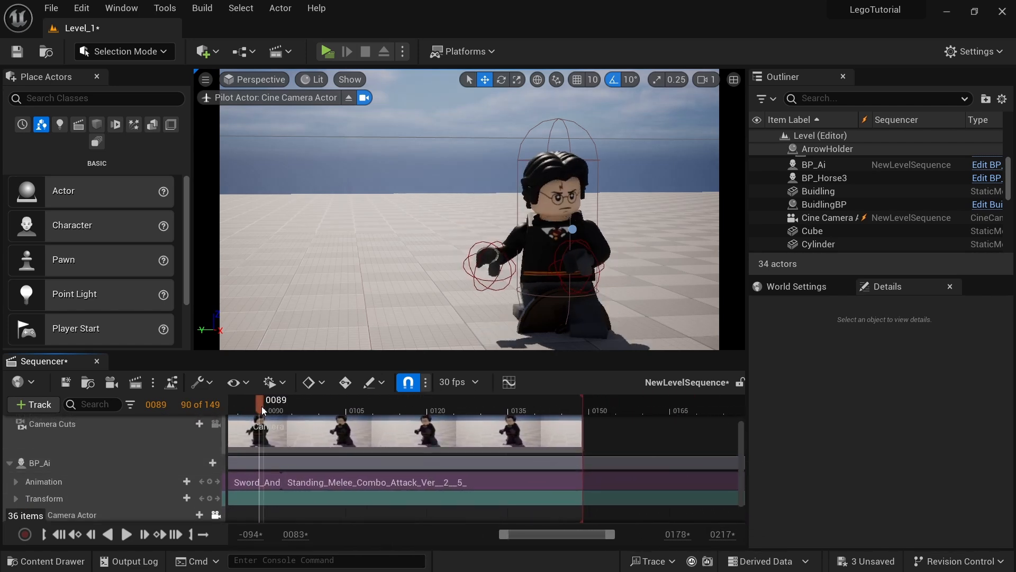
{"action": "left_click_drag", "start_coordinate": [262, 405], "coordinate": [341, 405]}
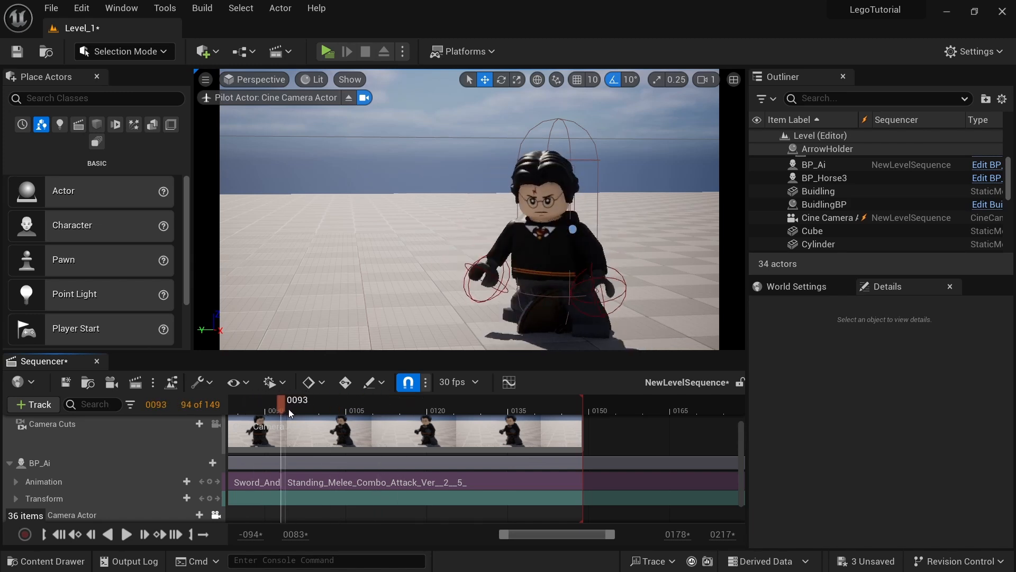
{"action": "left_click_drag", "start_coordinate": [278, 412], "coordinate": [509, 412]}
{"action": "left_click_drag", "start_coordinate": [509, 413], "coordinate": [506, 412]}
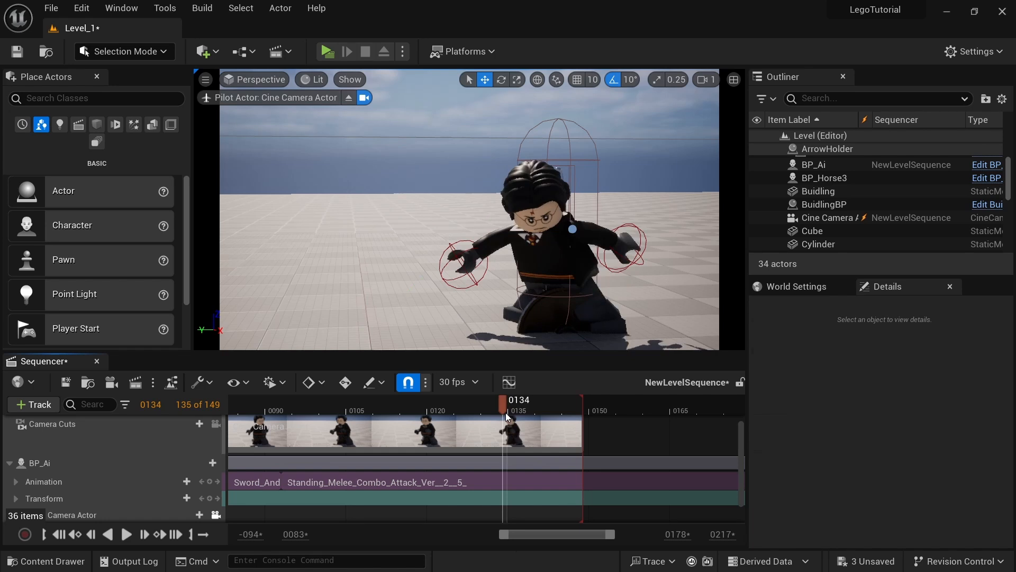
{"action": "left_click", "coordinate": [508, 481]}
{"action": "scroll", "coordinate": [533, 482], "scroll_direction": "down", "scroll_amount": 5, "text": "ctrl"}
{"action": "left_click_drag", "start_coordinate": [626, 481], "coordinate": [477, 481]}
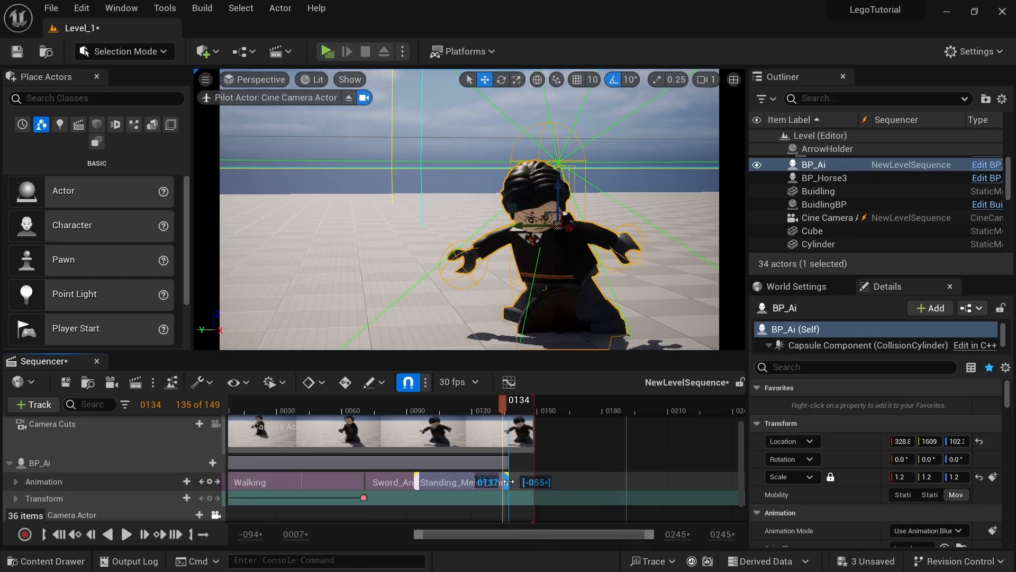
{"action": "scroll", "coordinate": [361, 427], "scroll_direction": "up", "scroll_amount": 3, "text": "ctrl"}
{"action": "left_click", "coordinate": [262, 408]}
{"action": "key", "text": "space"}
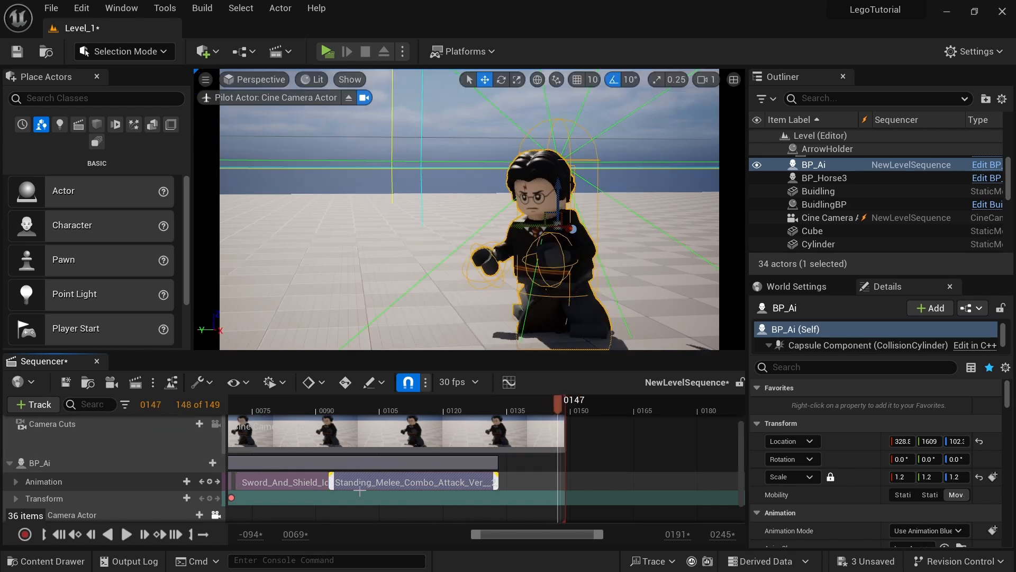
Step: Duplicate the Sword_And_Shield_Idle clip directly after the melee attack, starting at frame 133, and play back the result
{"action": "left_click", "coordinate": [277, 483]}
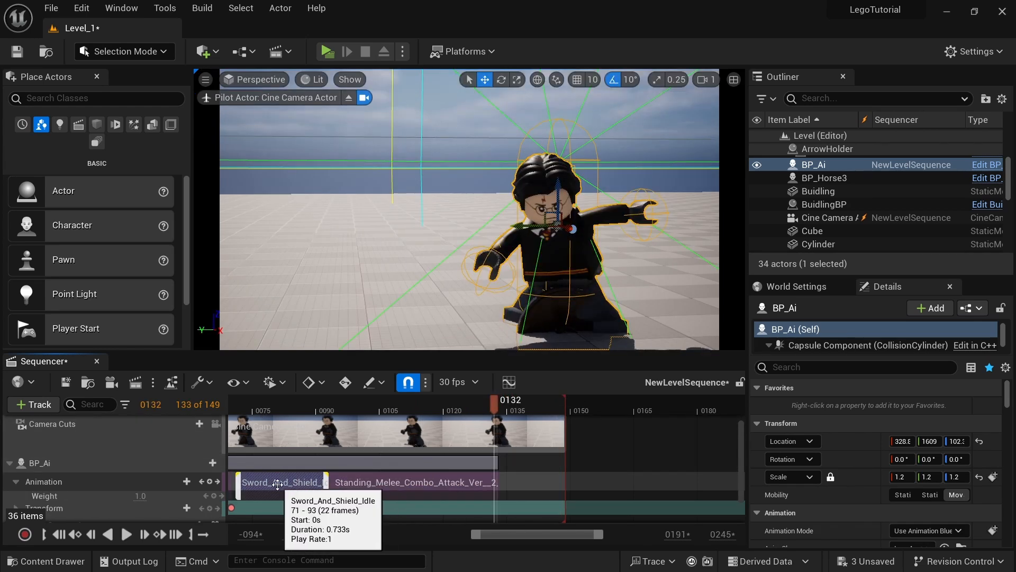
{"action": "key", "text": "ctrl+c"}
{"action": "key", "text": "ctrl+v"}
{"action": "left_click_drag", "start_coordinate": [518, 515], "coordinate": [541, 490]}
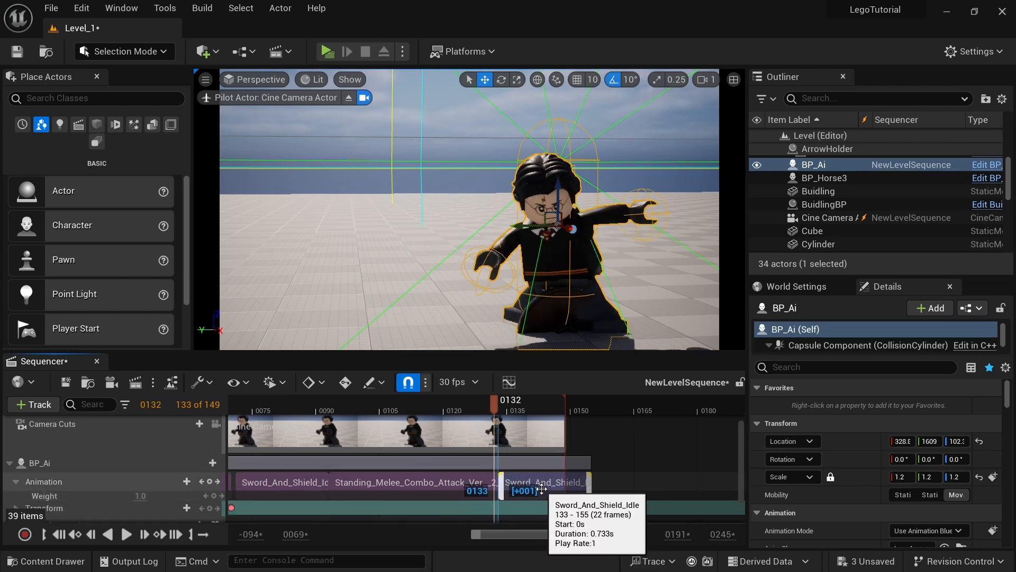
{"action": "left_click", "coordinate": [389, 409]}
{"action": "key", "text": "space"}
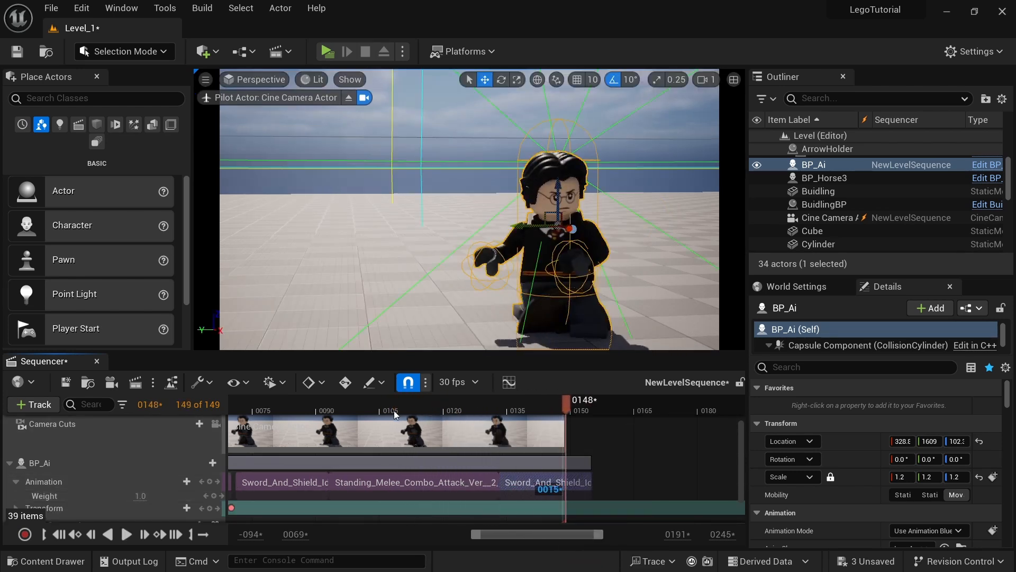
Step: Expand the Cine Camera Actor's tracks in the sequence and preview the opening of the shot from frame 0
{"action": "left_click_drag", "start_coordinate": [356, 411], "coordinate": [192, 407]}
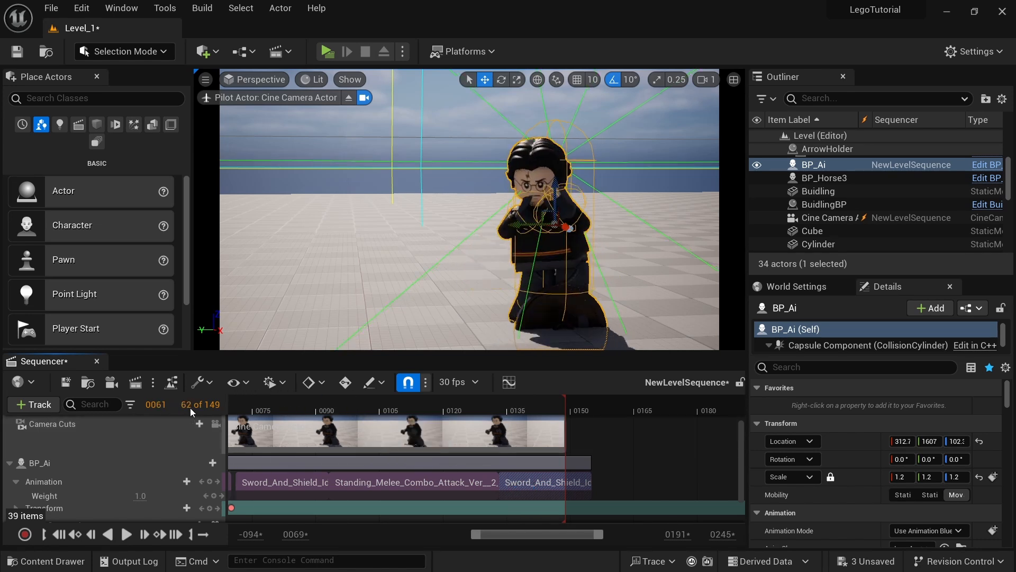
{"action": "scroll", "coordinate": [132, 433], "scroll_direction": "down", "scroll_amount": 2}
{"action": "left_click", "coordinate": [66, 494]}
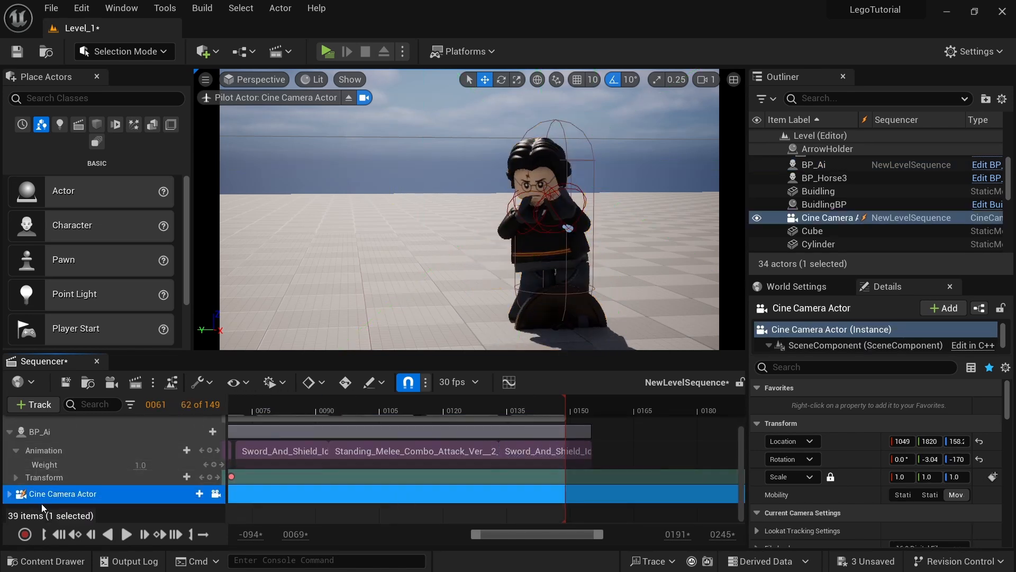
{"action": "key", "text": "Up"}
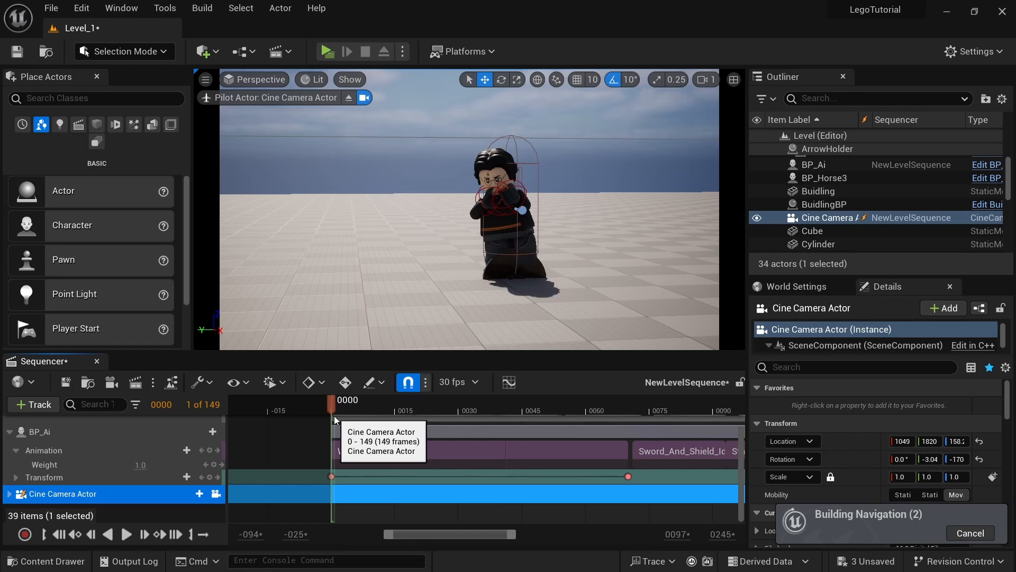
{"action": "double_click", "coordinate": [68, 493]}
{"action": "scroll", "coordinate": [110, 487], "scroll_direction": "down", "scroll_amount": 4}
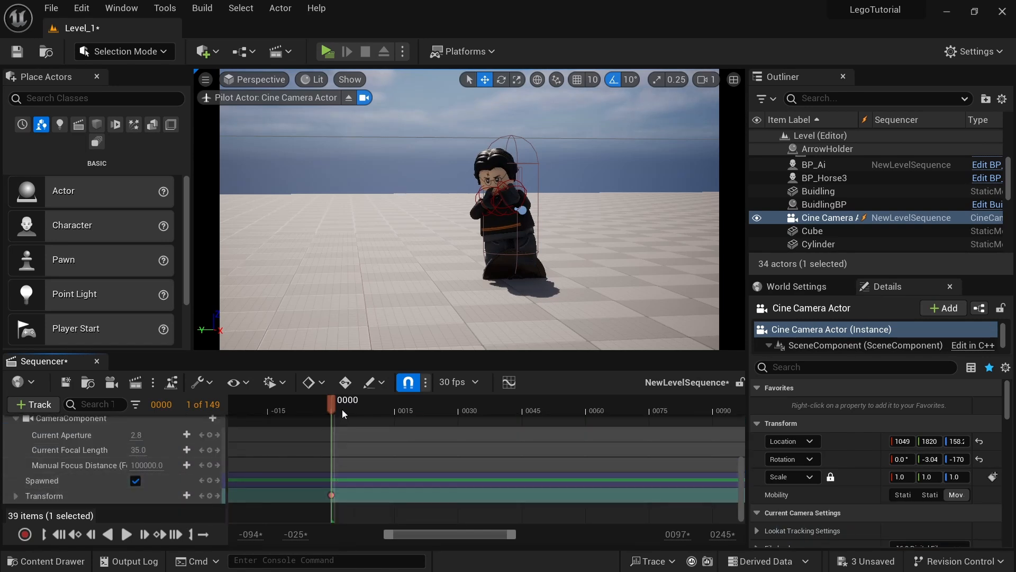
{"action": "key", "text": "space"}
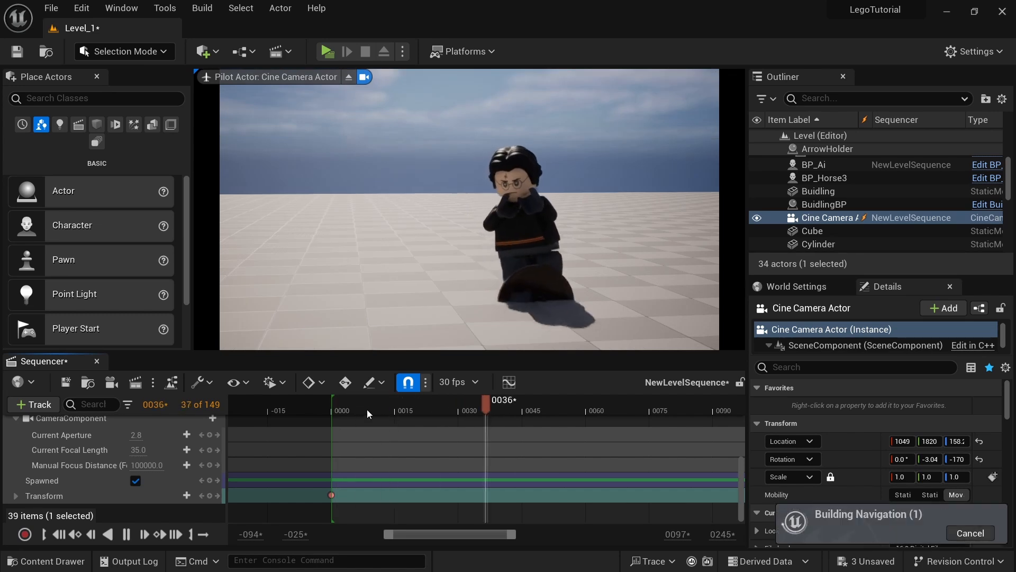
{"action": "key", "text": "space"}
Step: At frame 67, pull the Cine Camera Actor back to about X 1767, Y 1876, Z 205 and key its transform
{"action": "left_click_drag", "start_coordinate": [503, 409], "coordinate": [615, 407]}
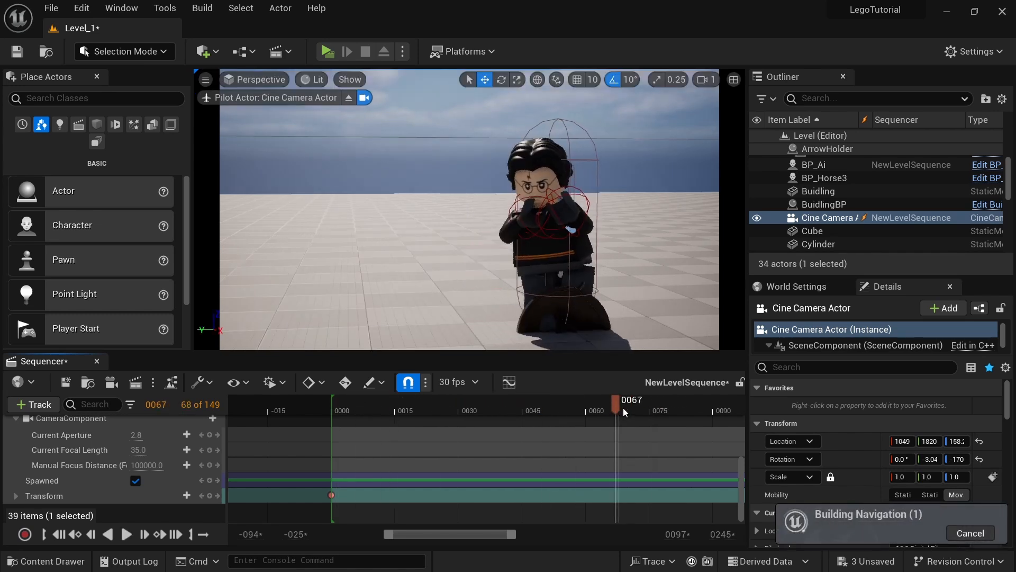
{"action": "key", "text": "s"}
{"action": "right_click_drag", "start_coordinate": [469, 223], "coordinate": [456, 235]}
{"action": "left_click", "coordinate": [210, 495]}
Step: Play back the new camera move from the start and key the Cine Camera Actor's transform at frame 133
{"action": "left_click", "coordinate": [334, 405]}
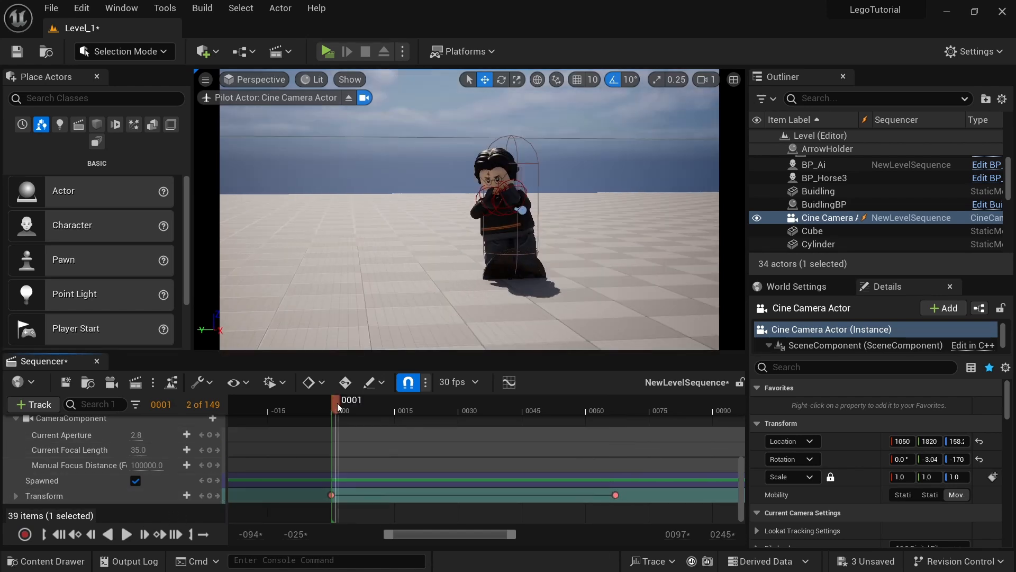
{"action": "key", "text": "space"}
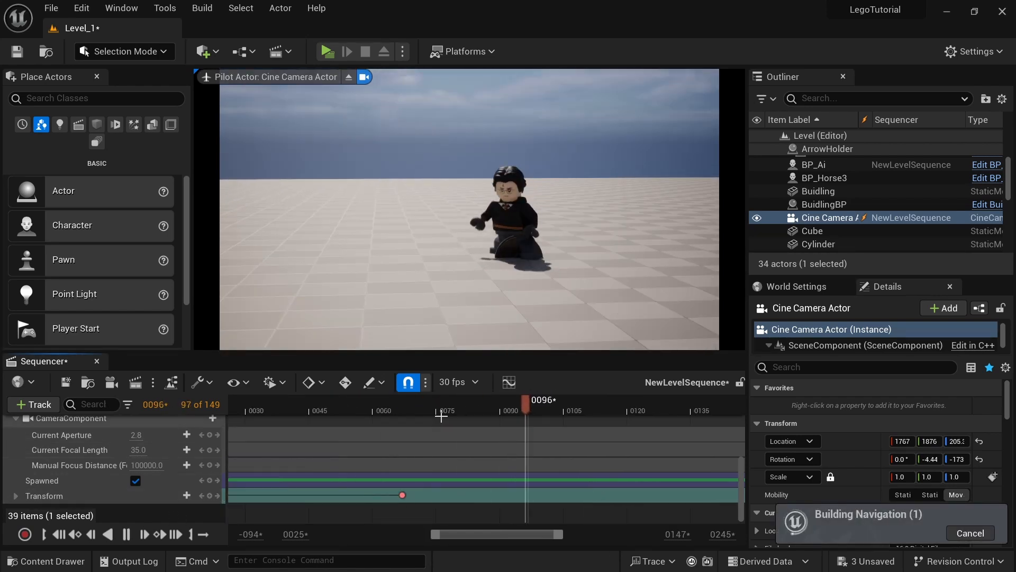
{"action": "key", "text": "space"}
{"action": "key", "text": "space"}
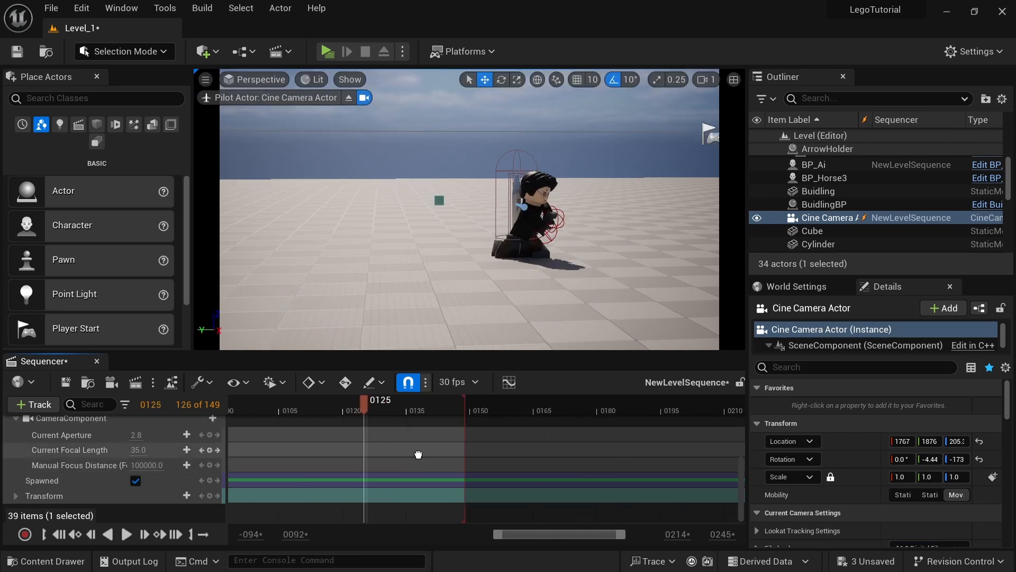
{"action": "left_click", "coordinate": [402, 413]}
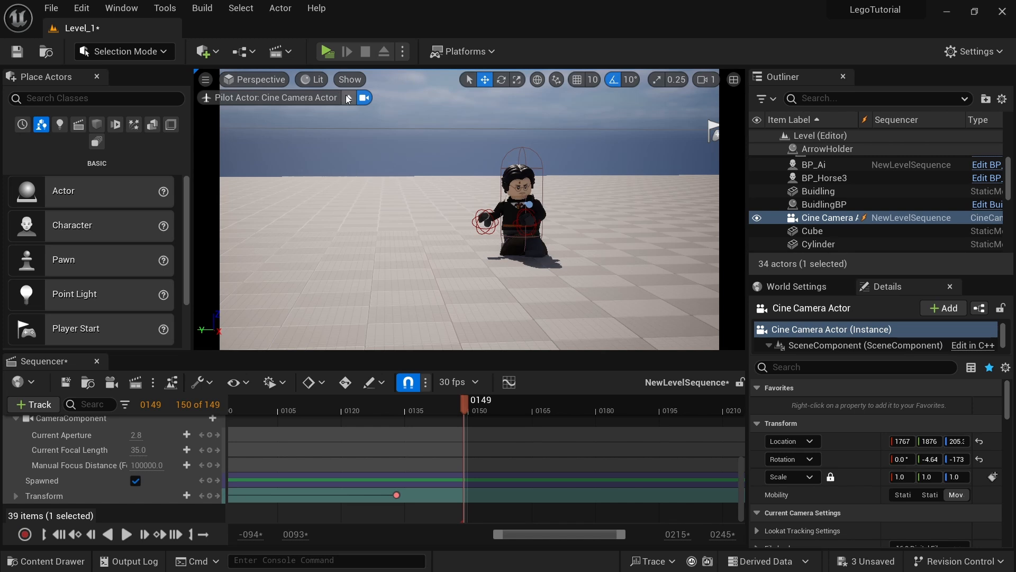
Step: Stop piloting the camera and place the BP_Char_01 character from the Characters folder on the floor near BP_Ai
{"action": "left_click", "coordinate": [349, 97]}
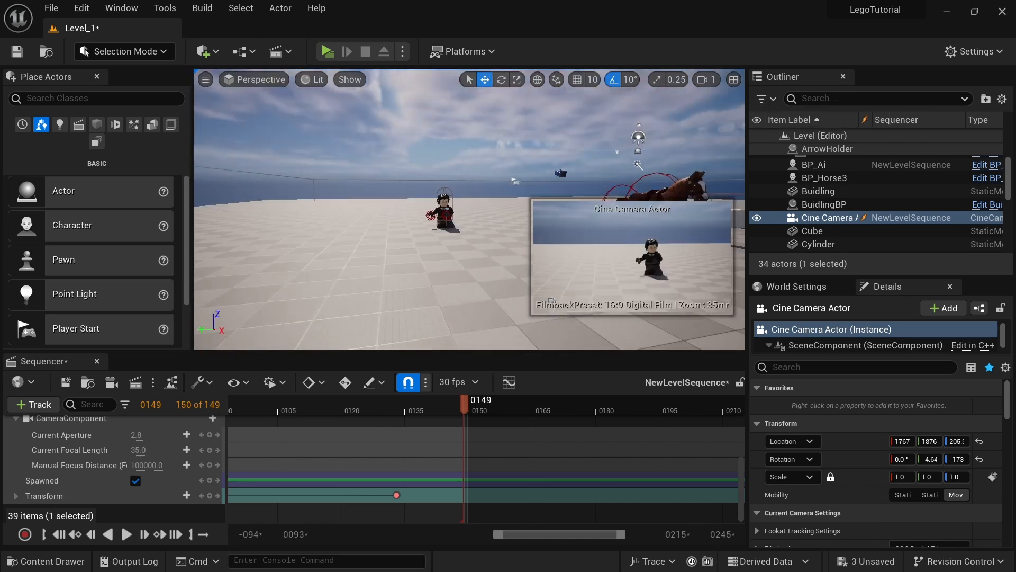
{"action": "right_click_drag", "start_coordinate": [469, 209], "coordinate": [439, 182]}
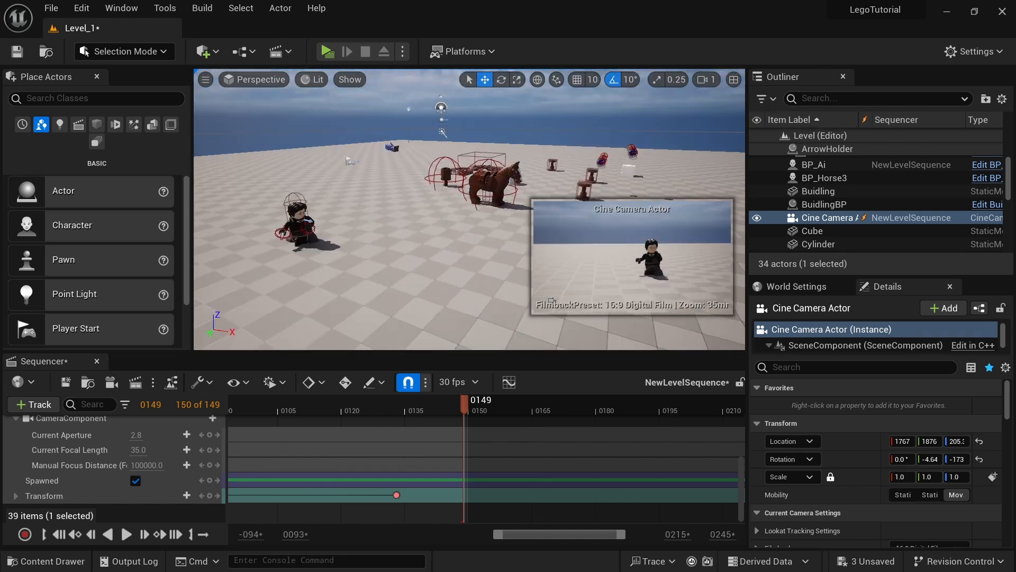
{"action": "right_click_drag", "start_coordinate": [327, 162], "coordinate": [312, 159]}
{"action": "left_click", "coordinate": [377, 173]}
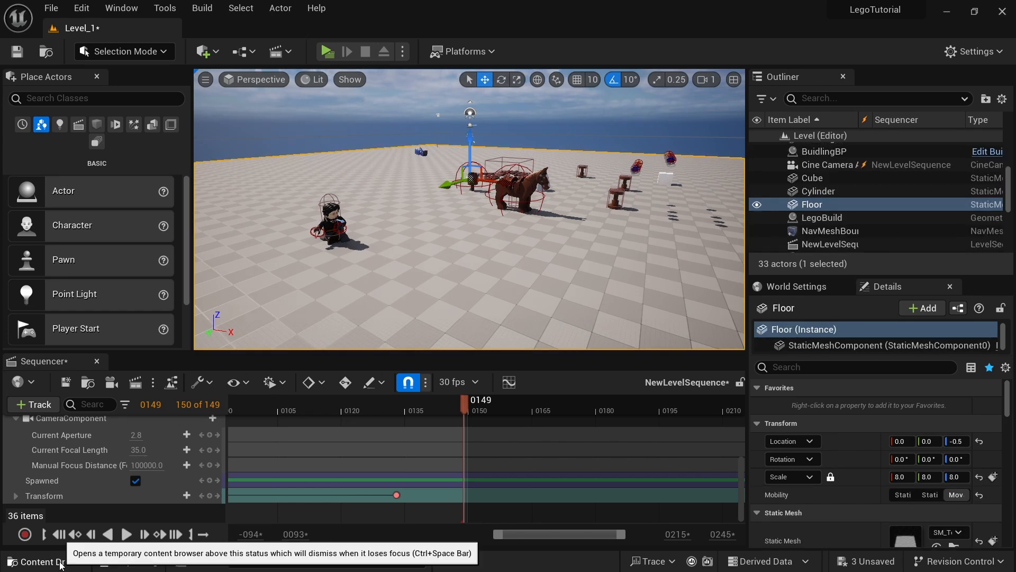
{"action": "left_click", "coordinate": [60, 561]}
{"action": "double_click", "coordinate": [324, 420]}
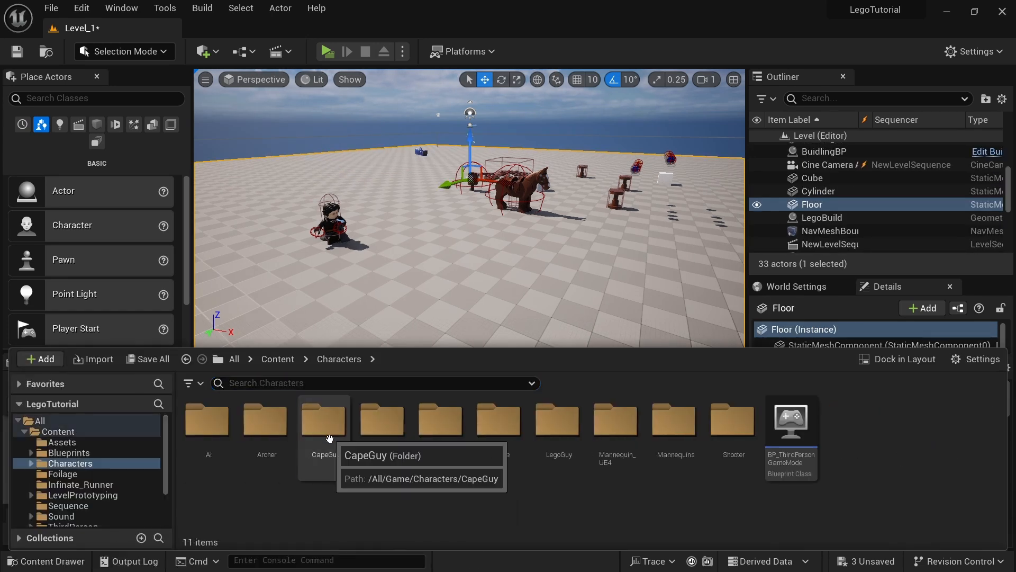
{"action": "double_click", "coordinate": [393, 436]}
{"action": "left_click_drag", "start_coordinate": [222, 421], "coordinate": [466, 321]}
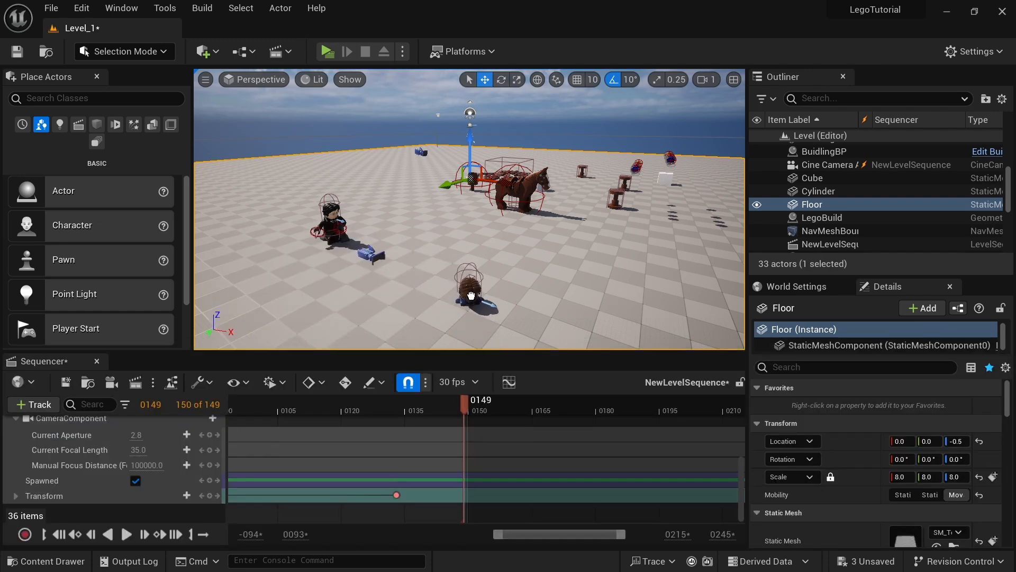
{"action": "left_click_drag", "start_coordinate": [470, 296], "coordinate": [485, 294]}
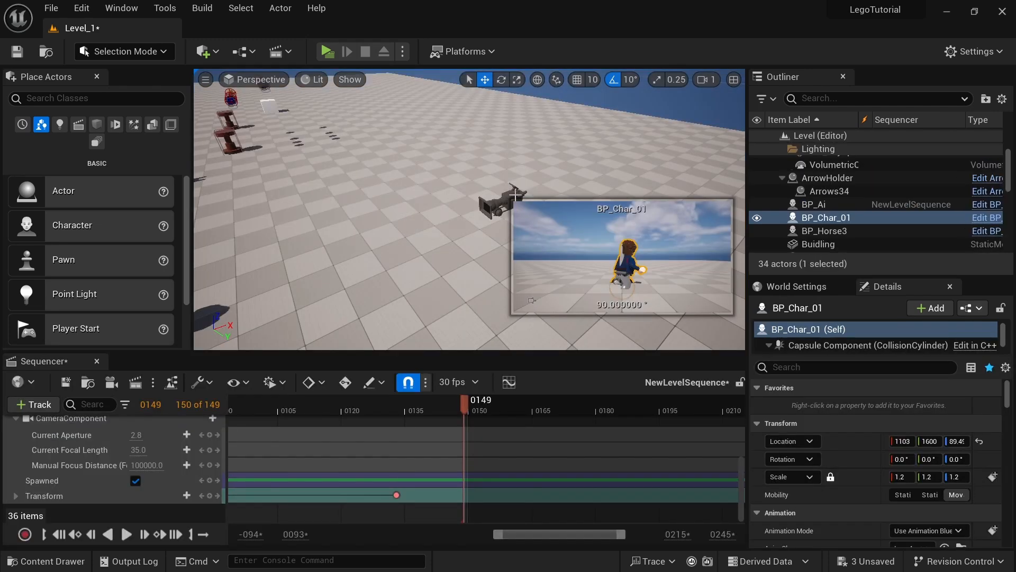
Step: Pilot the Cine Camera Actor again and, at frame 133, rotate BP_Char_01 to about 147° around Z so it faces BP_Ai
{"action": "left_click", "coordinate": [513, 194]}
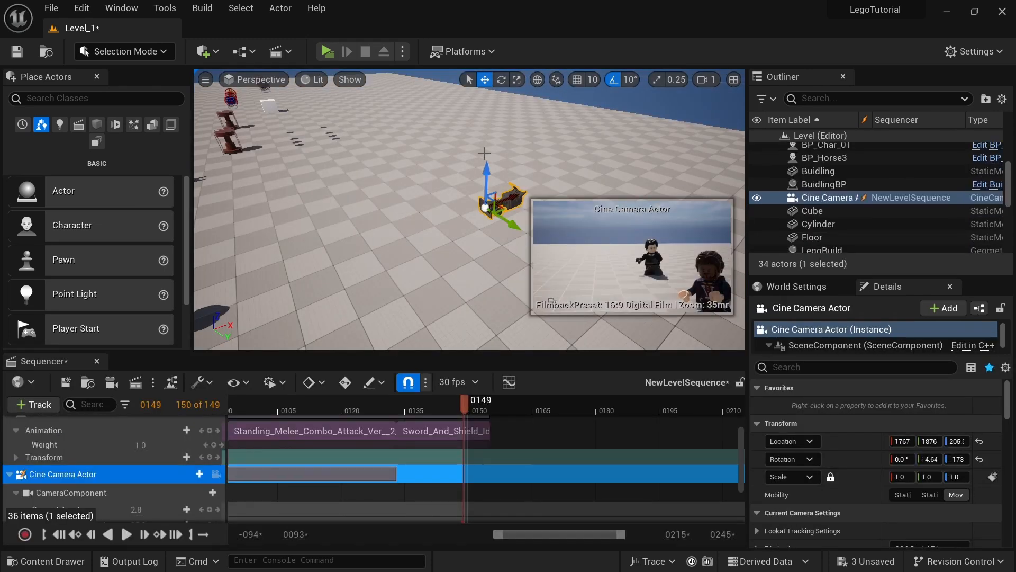
{"action": "right_click", "coordinate": [520, 202]}
{"action": "left_click", "coordinate": [573, 349]}
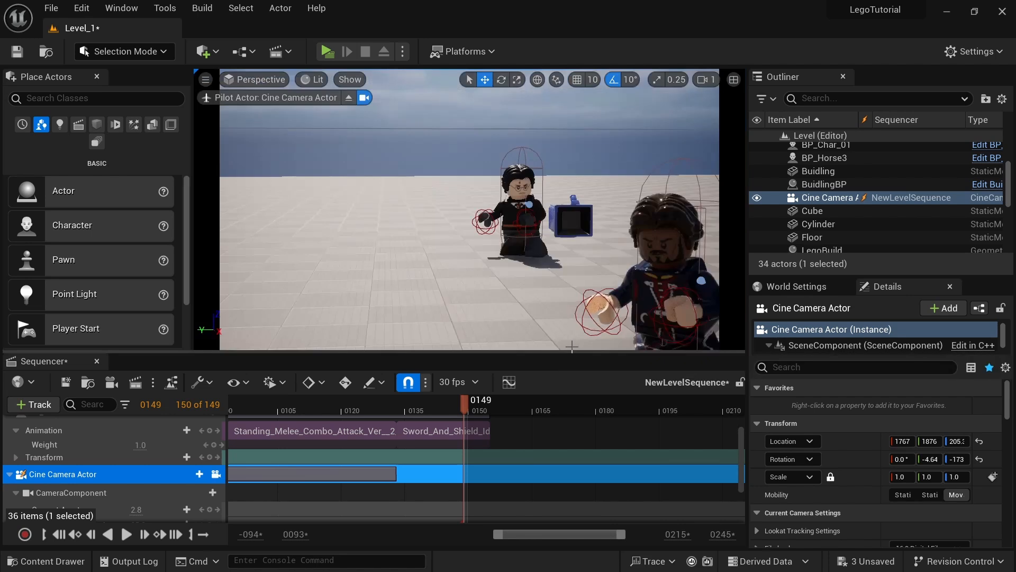
{"action": "left_click", "coordinate": [451, 408]}
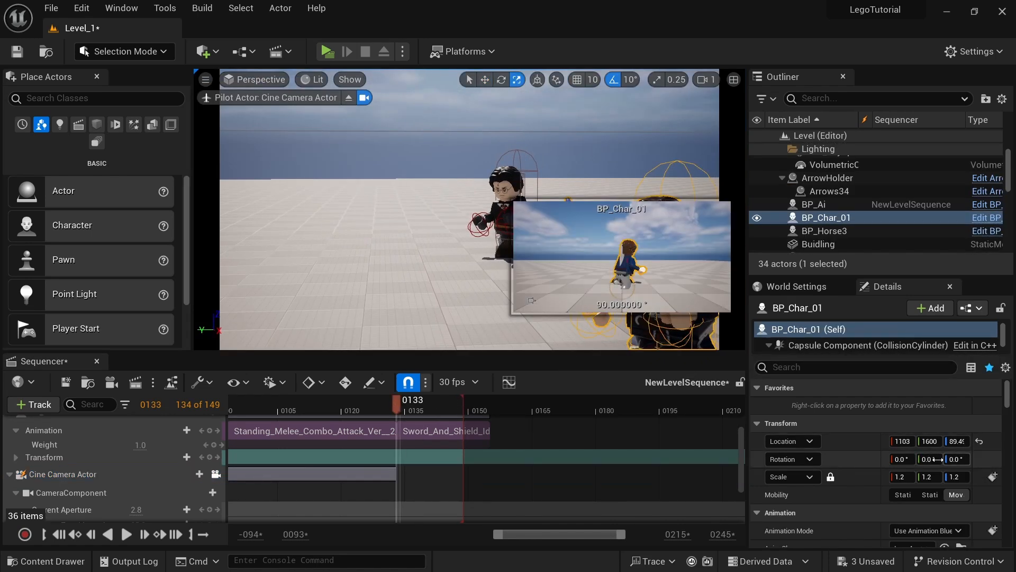
{"action": "left_click_drag", "start_coordinate": [957, 459], "coordinate": [1003, 459]}
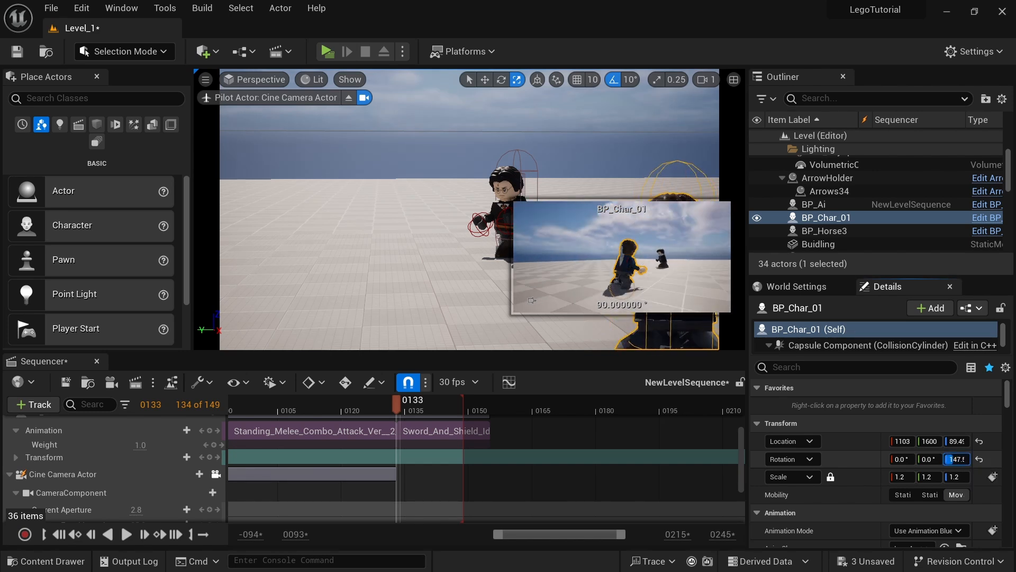
Step: End the sequence at frame 147 and key the Cine Camera Actor's transform there, at about X 1469, Y 1445, Z 119 behind BP_Char_01
{"action": "left_click", "coordinate": [109, 473]}
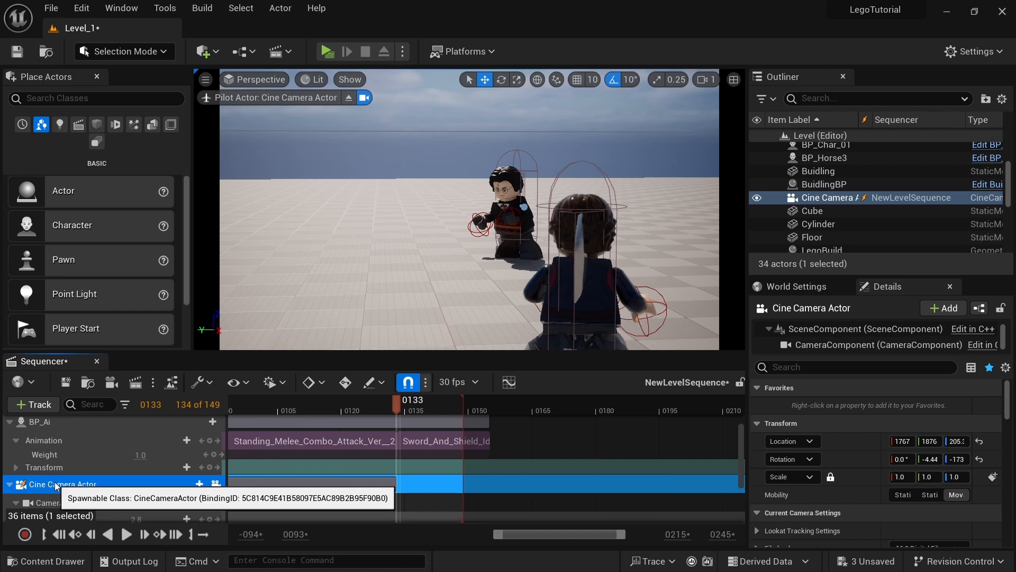
{"action": "scroll", "coordinate": [60, 483], "scroll_direction": "down", "scroll_amount": 4}
{"action": "left_click", "coordinate": [49, 494]}
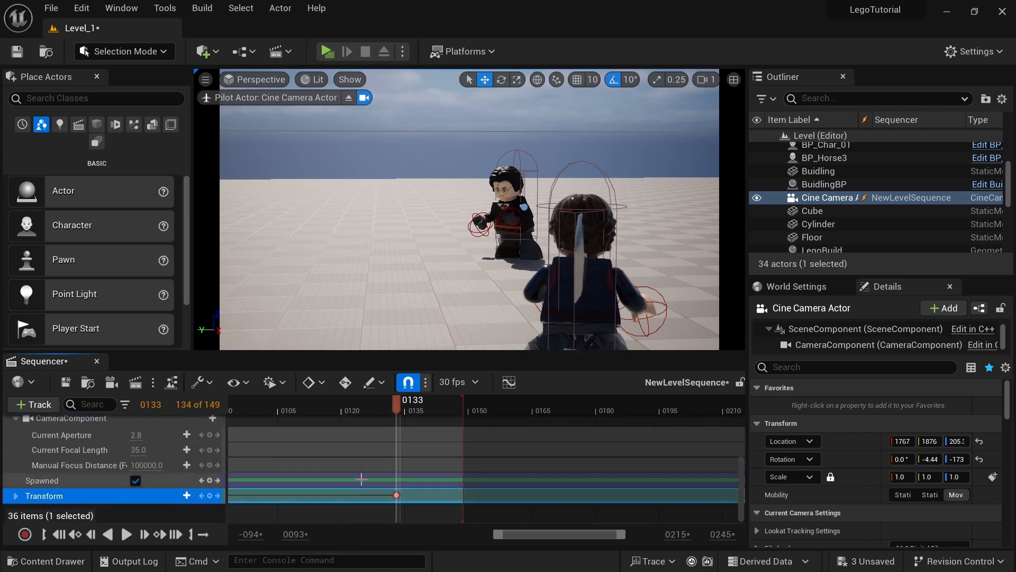
{"action": "mouse_move", "coordinate": [462, 413]}
{"action": "left_mouse_down"}
{"action": "mouse_move", "coordinate": [449, 408]}
{"action": "mouse_move", "coordinate": [625, 413]}
{"action": "mouse_move", "coordinate": [453, 423]}
{"action": "left_mouse_up"}
{"action": "key", "text": "ctrl+z"}
{"action": "right_click_drag", "start_coordinate": [495, 263], "coordinate": [495, 263]}
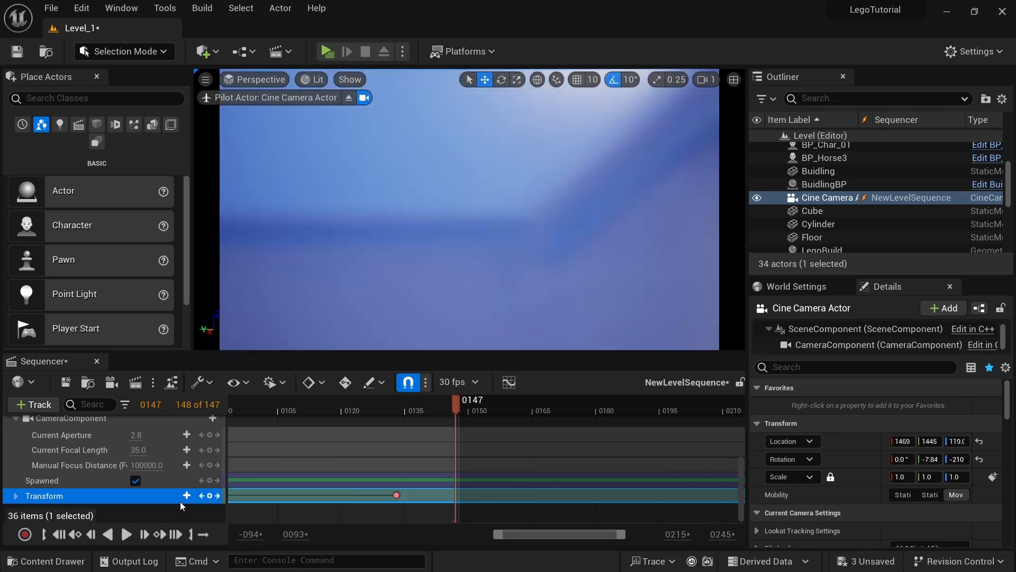
Step: Stop piloting the camera and set Auto Possess Player of BP_Char_01 to Player 0
{"action": "left_click", "coordinate": [350, 97]}
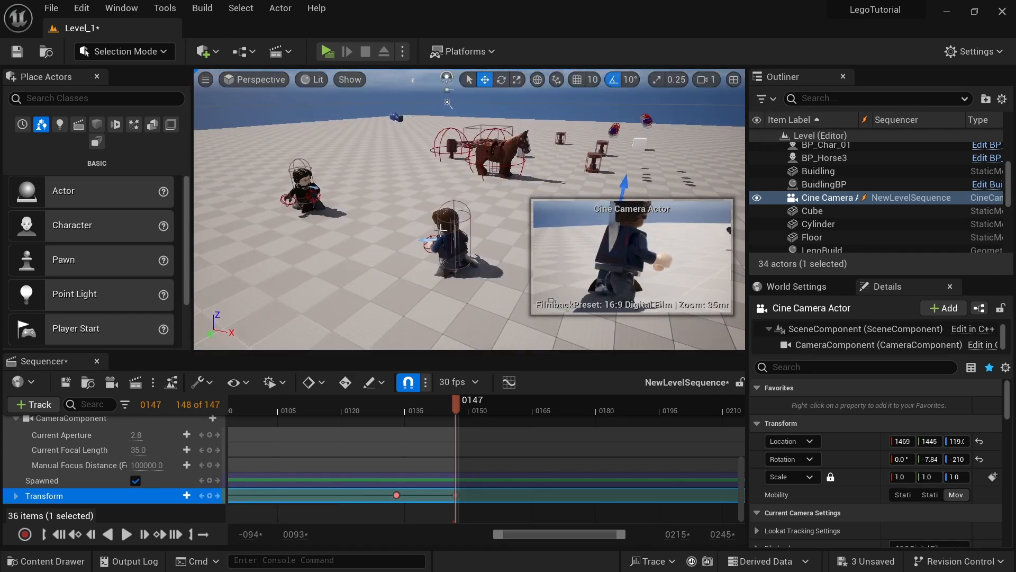
{"action": "left_click", "coordinate": [461, 241]}
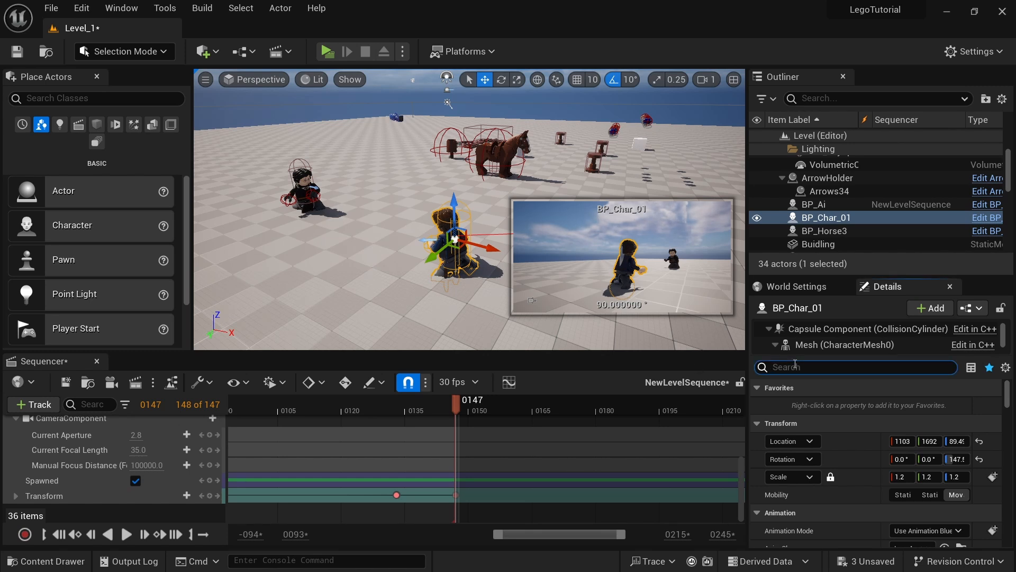
{"action": "type", "text": "poss"}
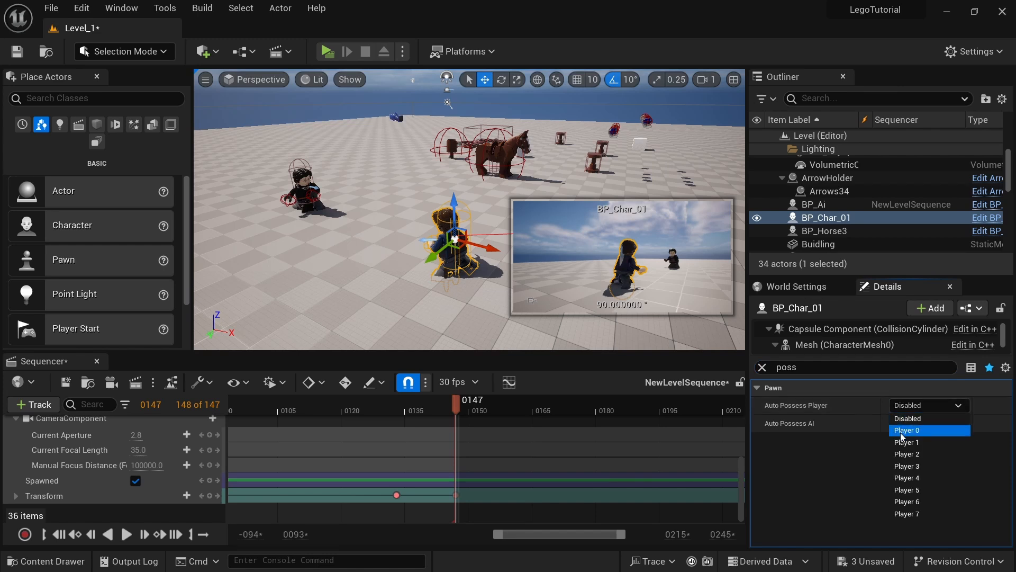
{"action": "left_click", "coordinate": [901, 432]}
{"action": "left_click", "coordinate": [917, 425]}
{"action": "left_click", "coordinate": [916, 424]}
Step: Select the NewLevelSequence actor in the level and check its Auto Play and Loop playback settings
{"action": "left_click_drag", "start_coordinate": [413, 233], "coordinate": [456, 216], "text": "alt"}
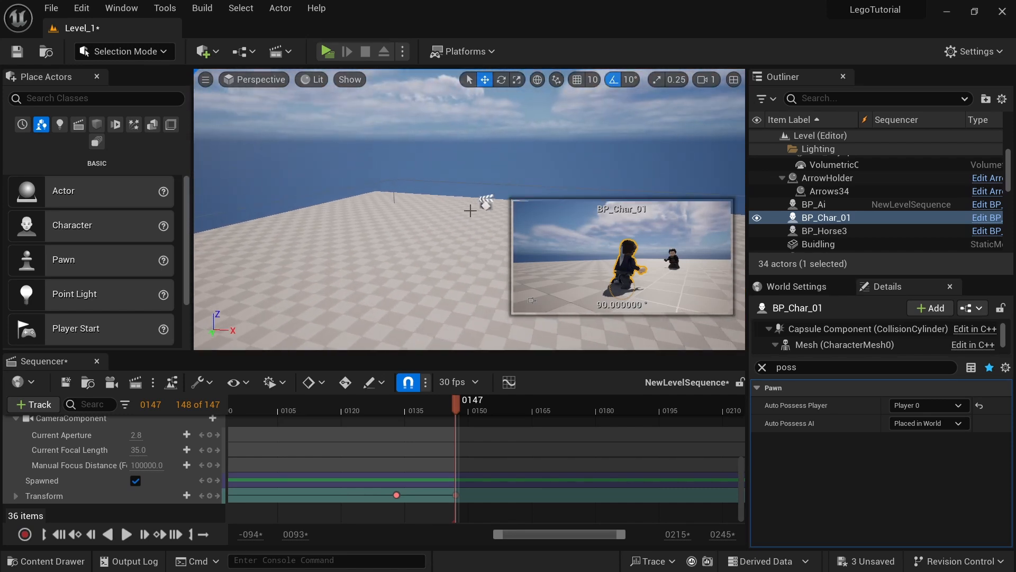
{"action": "left_click", "coordinate": [485, 202]}
{"action": "right_click_drag", "start_coordinate": [485, 202], "coordinate": [512, 204]}
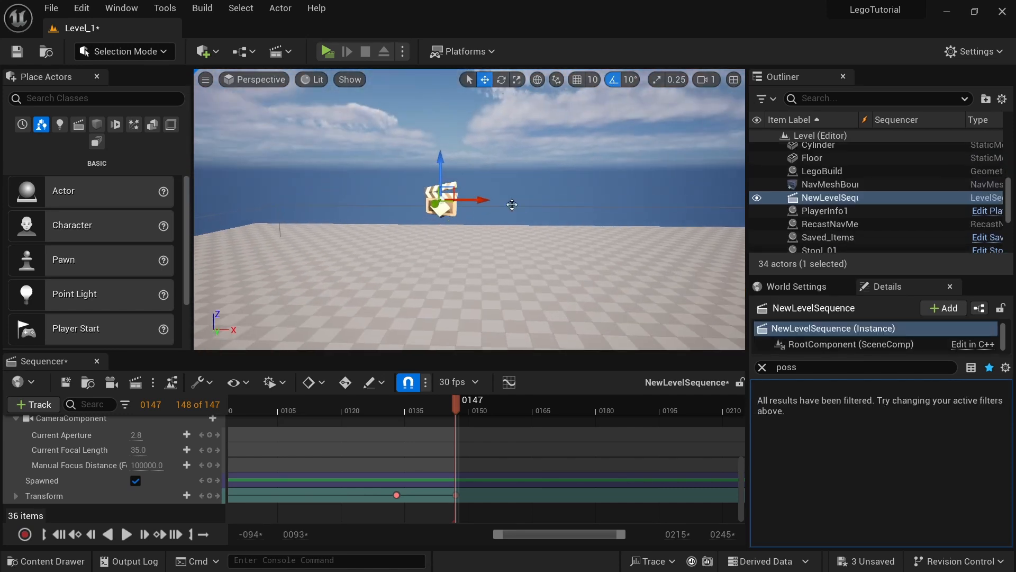
{"action": "left_click", "coordinate": [828, 98]}
{"action": "left_click", "coordinate": [835, 199]}
{"action": "right_click_drag", "start_coordinate": [475, 180], "coordinate": [317, 217]}
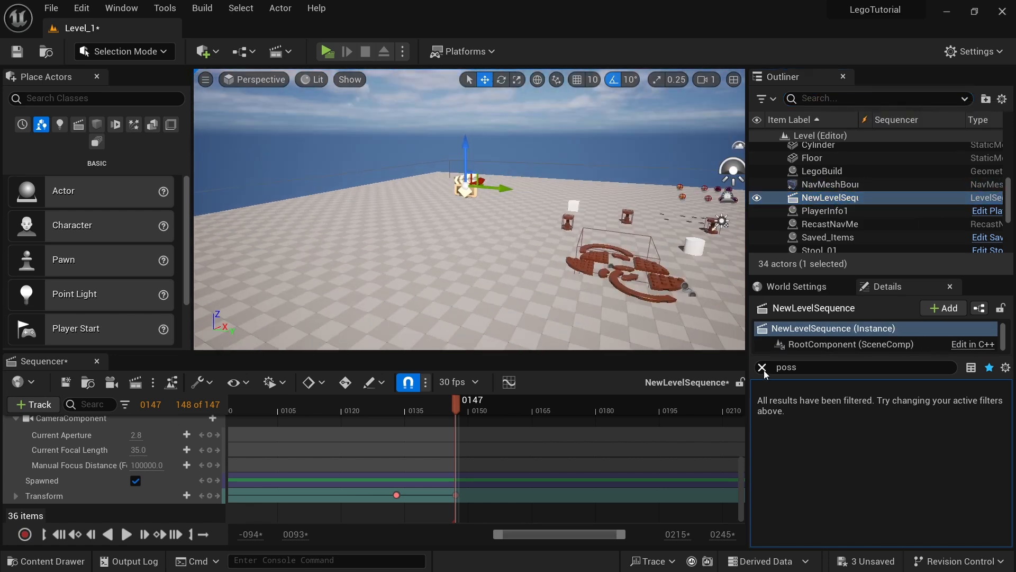
{"action": "left_click", "coordinate": [762, 367]}
{"action": "scroll", "coordinate": [805, 424], "scroll_direction": "down", "scroll_amount": 5}
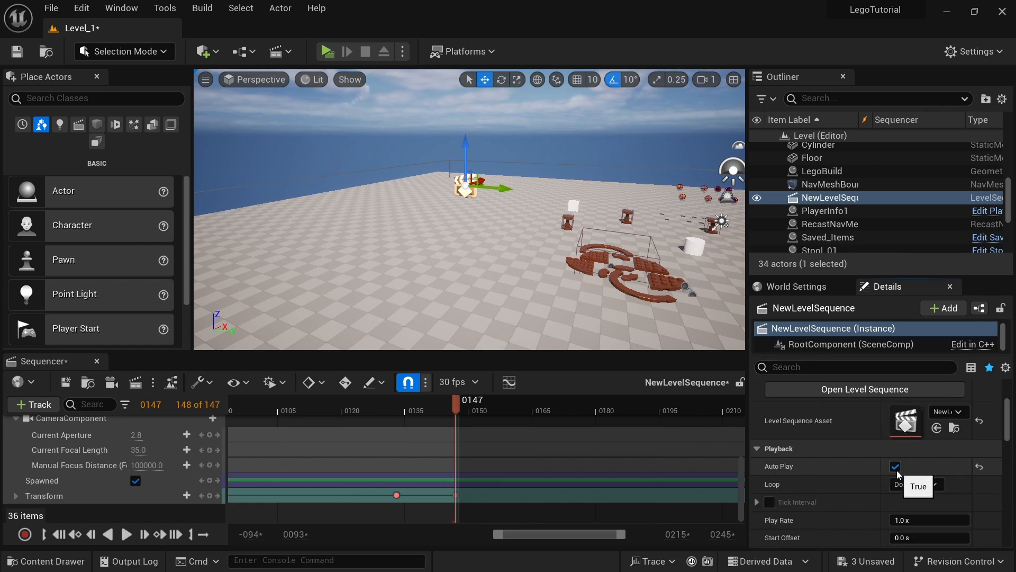
{"action": "scroll", "coordinate": [898, 473], "scroll_direction": "down", "scroll_amount": 2}
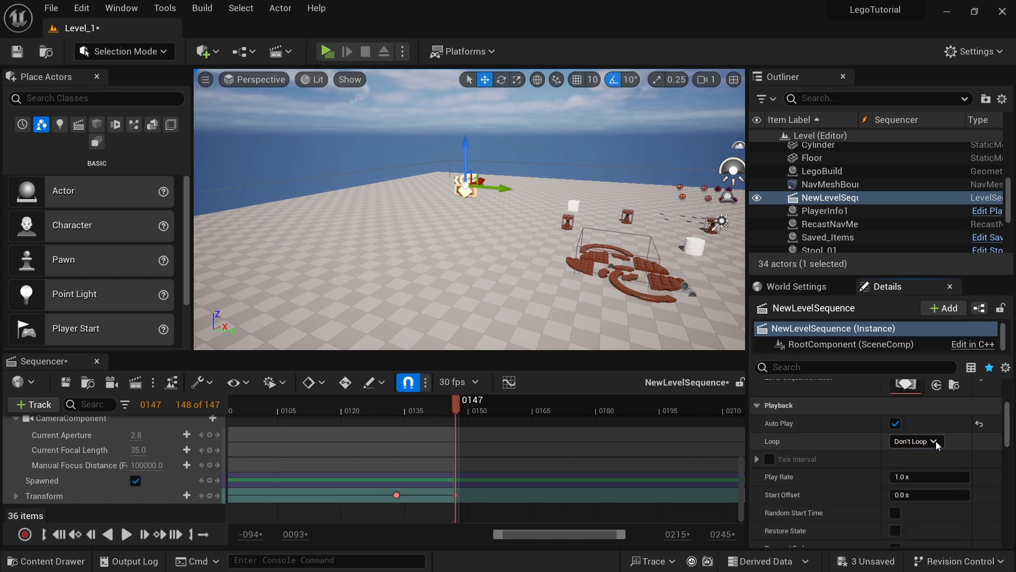
Step: Play the level in the preview window to watch the cutscene, and walk the player character around BP_Ai
{"action": "right_click_drag", "start_coordinate": [476, 222], "coordinate": [342, 91]}
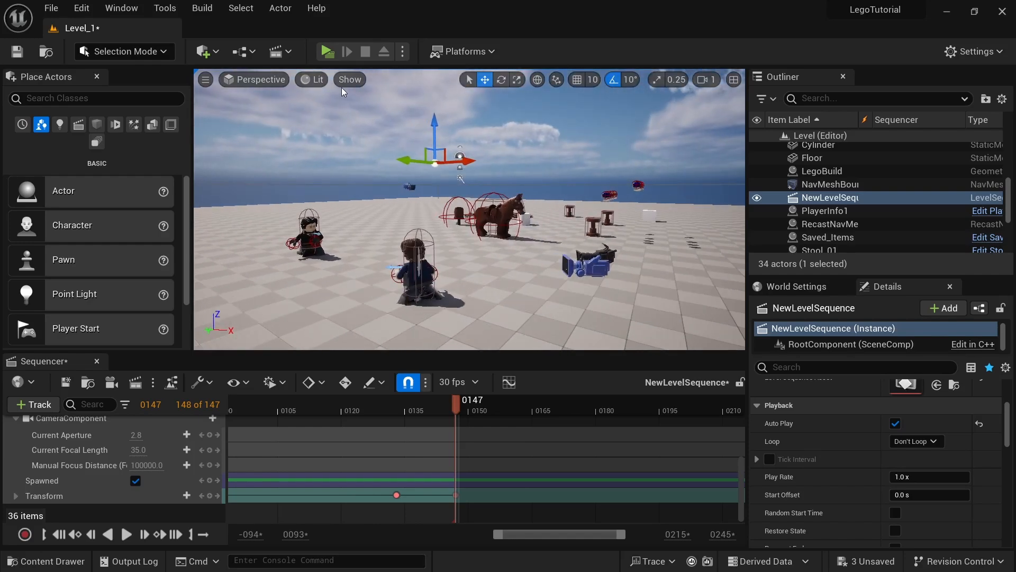
{"action": "left_click", "coordinate": [326, 52]}
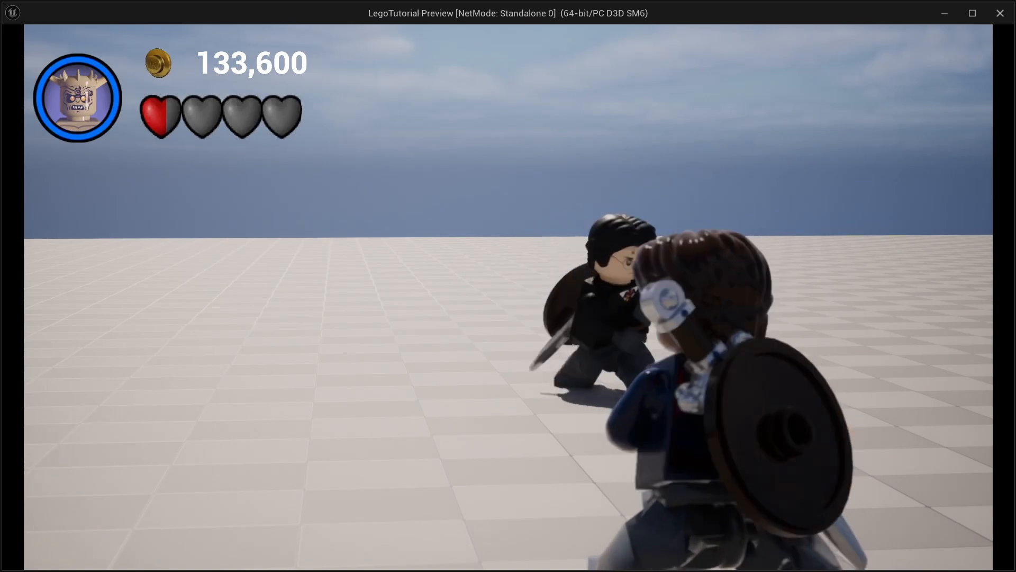
{"action": "key", "text": "a"}
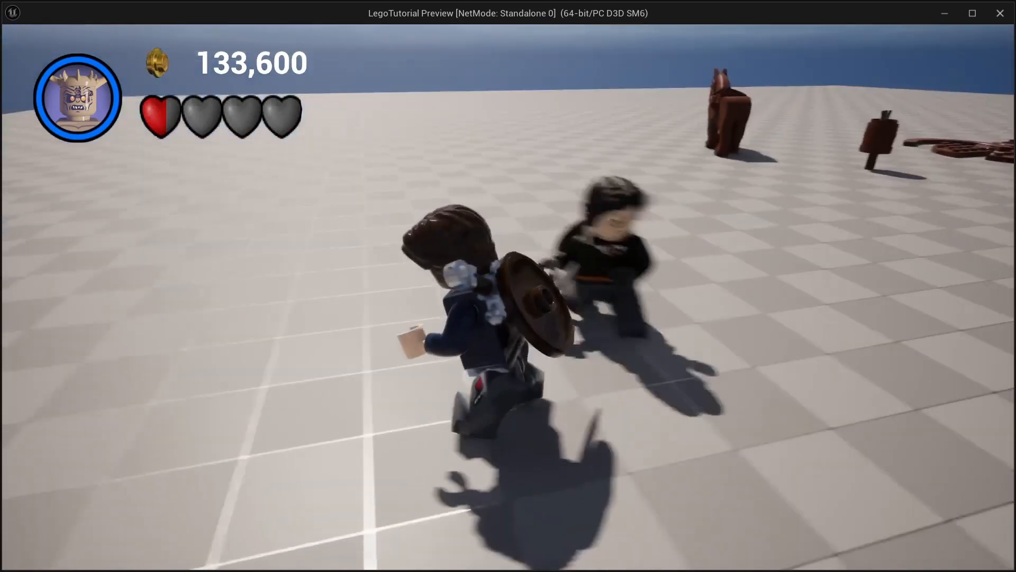
{"action": "key", "text": "w"}
{"action": "key", "text": "s"}
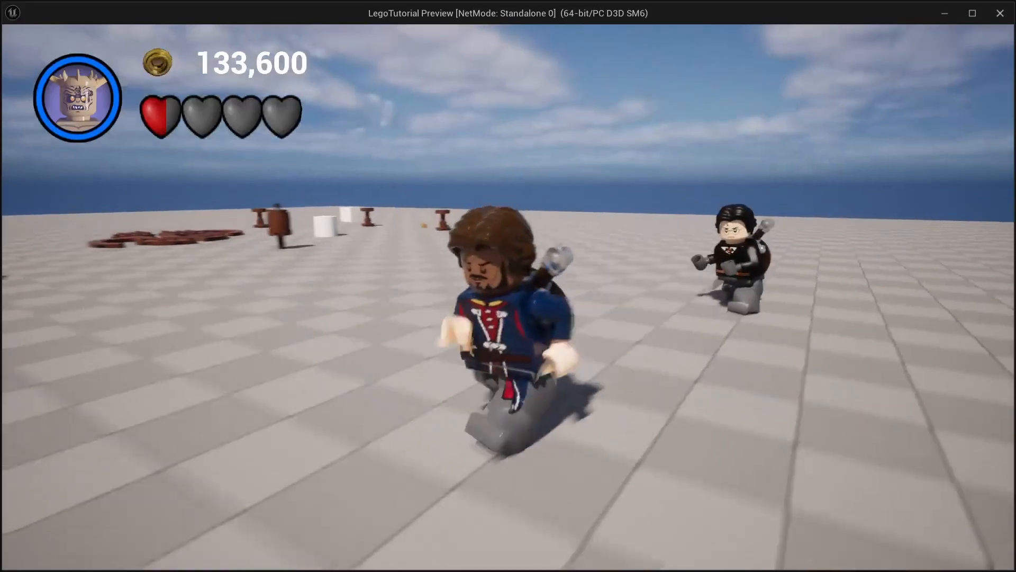
Step: Stop the play test and trim BP_Ai's last animation clip and the camera cut to end at frame 147
{"action": "key", "text": "d"}
{"action": "key", "text": "Escape"}
{"action": "right_click_drag", "start_coordinate": [566, 288], "coordinate": [570, 392]}
{"action": "left_click_drag", "start_coordinate": [552, 485], "coordinate": [520, 489]}
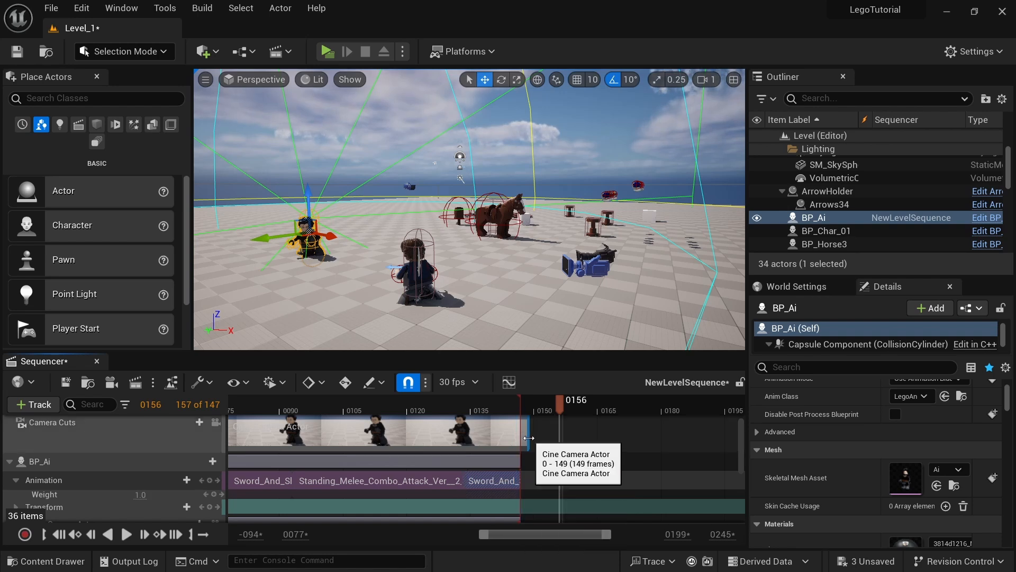
{"action": "left_click_drag", "start_coordinate": [530, 439], "coordinate": [520, 439]}
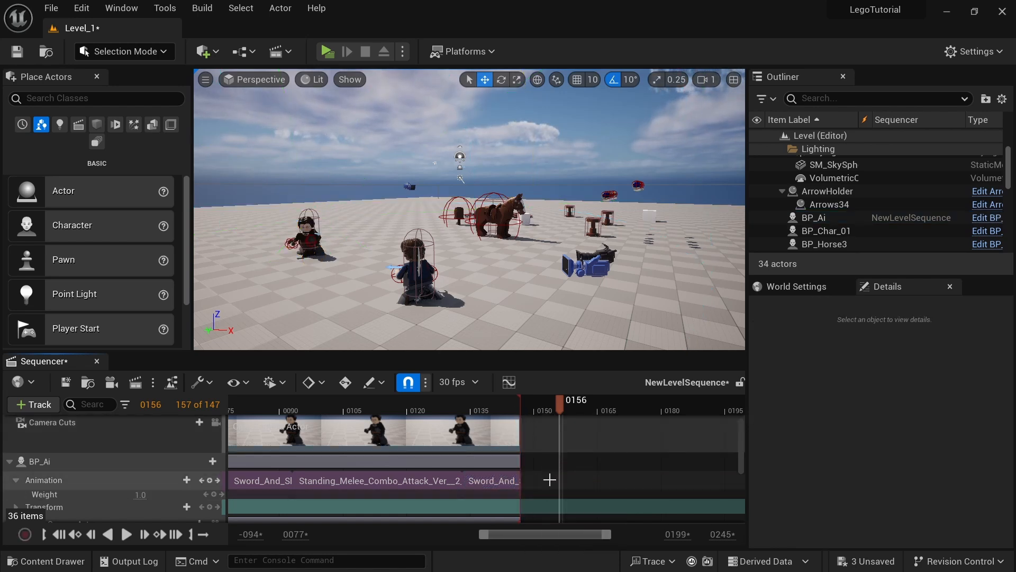
Step: Scrub the sequence from frame 70 towards its end and review the cutscene in a play test
{"action": "scroll", "coordinate": [525, 451], "scroll_direction": "down", "scroll_amount": 3}
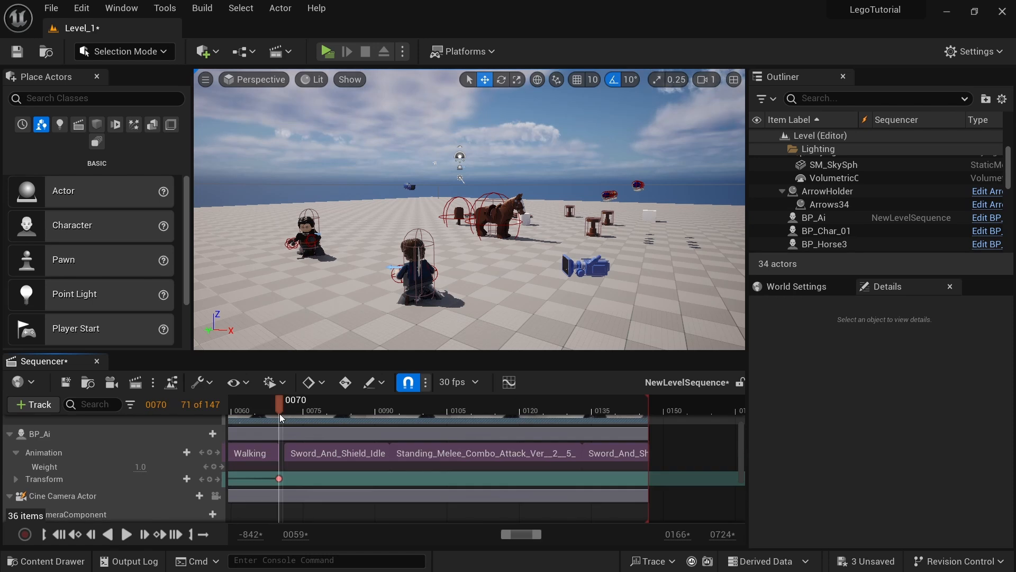
{"action": "left_click_drag", "start_coordinate": [280, 414], "coordinate": [615, 432]}
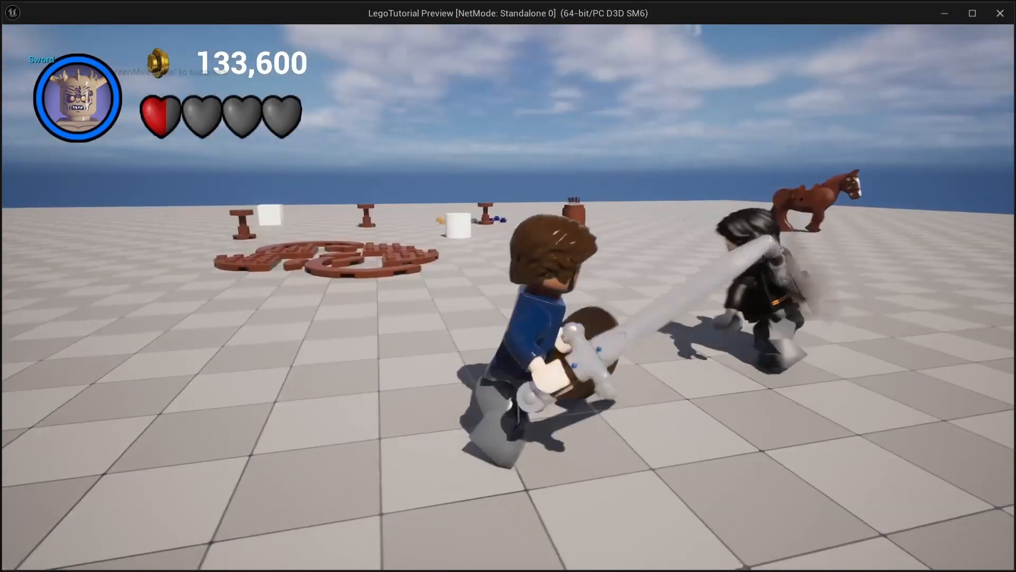
{"action": "key", "text": "Escape"}
Step: Turn off Auto Play for the NewLevelSequence actor and clear the actor search filter
{"action": "right_click_drag", "start_coordinate": [547, 125], "coordinate": [463, 166]}
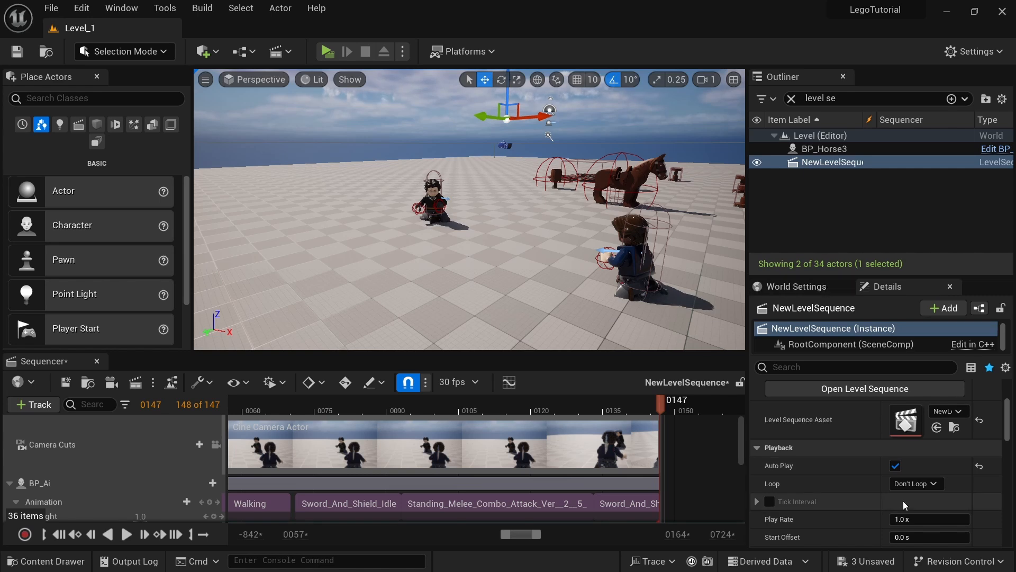
{"action": "left_click", "coordinate": [895, 465]}
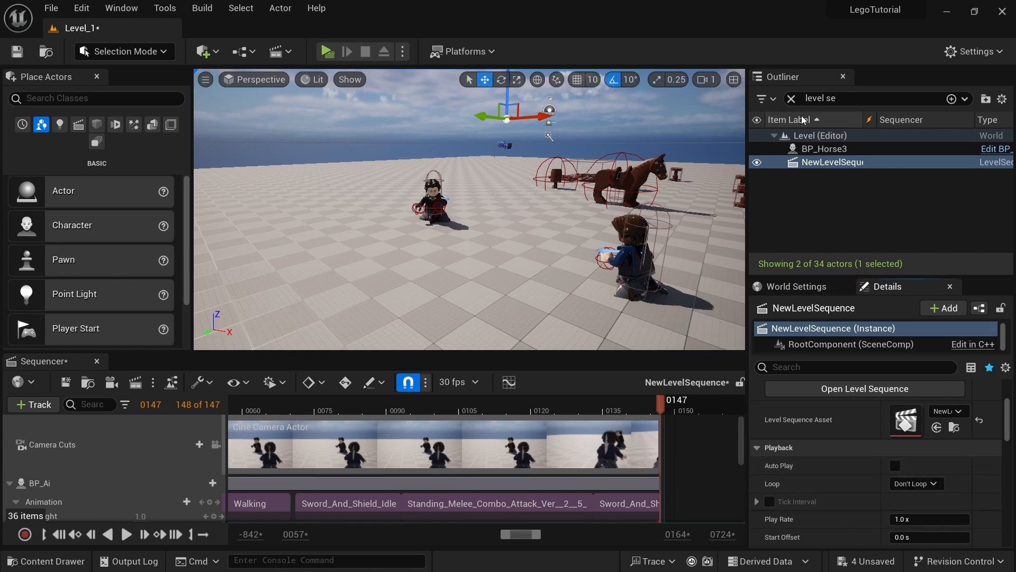
{"action": "left_click", "coordinate": [792, 99]}
Step: Place a Trigger Box in the level and move BP_Char_01 away from it along the X axis
{"action": "left_click", "coordinate": [50, 98]}
{"action": "type", "text": "trig"}
{"action": "left_click_drag", "start_coordinate": [74, 129], "coordinate": [545, 181]}
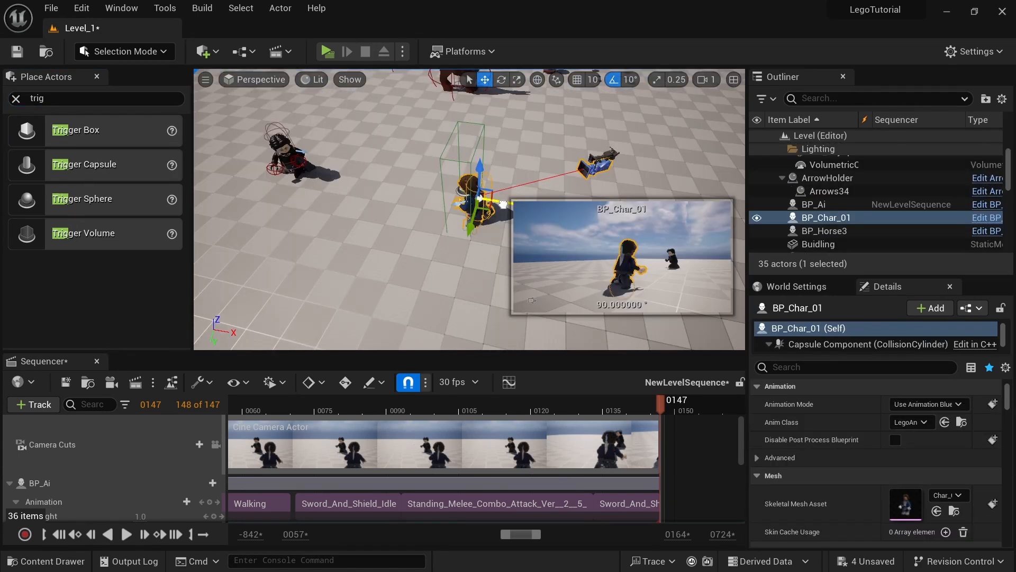
{"action": "left_click_drag", "start_coordinate": [497, 204], "coordinate": [677, 214]}
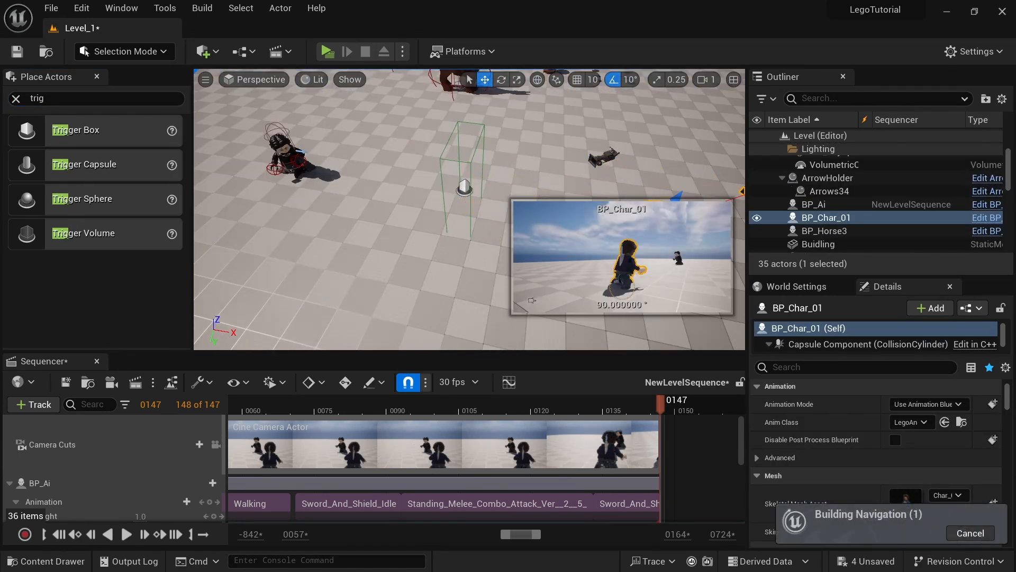
{"action": "right_click_drag", "start_coordinate": [391, 240], "coordinate": [391, 286]}
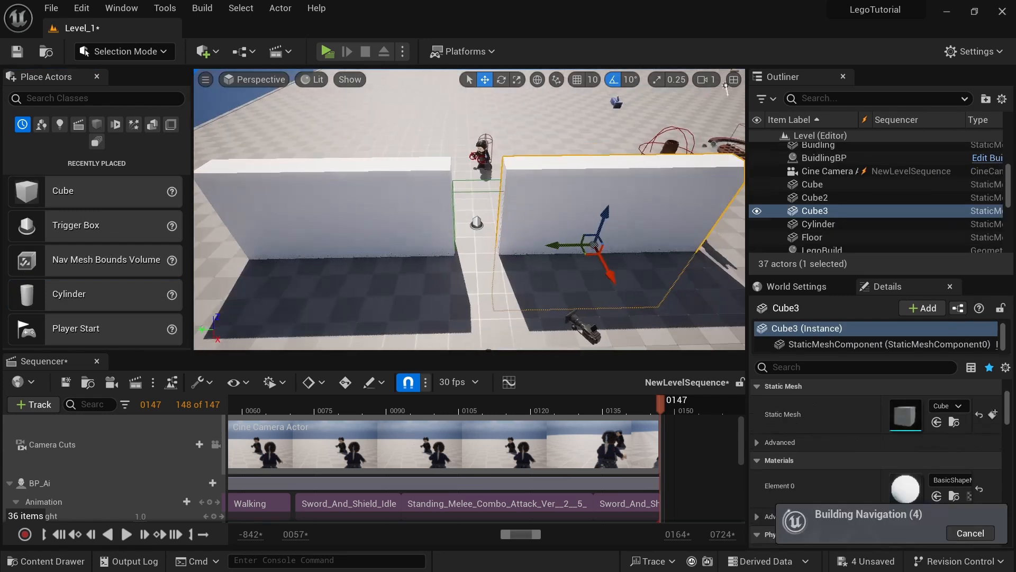
{"action": "right_click_drag", "start_coordinate": [469, 211], "coordinate": [469, 259]}
Step: Open the Level Blueprint and add an On Actor Begin Overlap event for the TriggerBox between the two walls
{"action": "left_click", "coordinate": [240, 51]}
{"action": "left_click", "coordinate": [288, 147]}
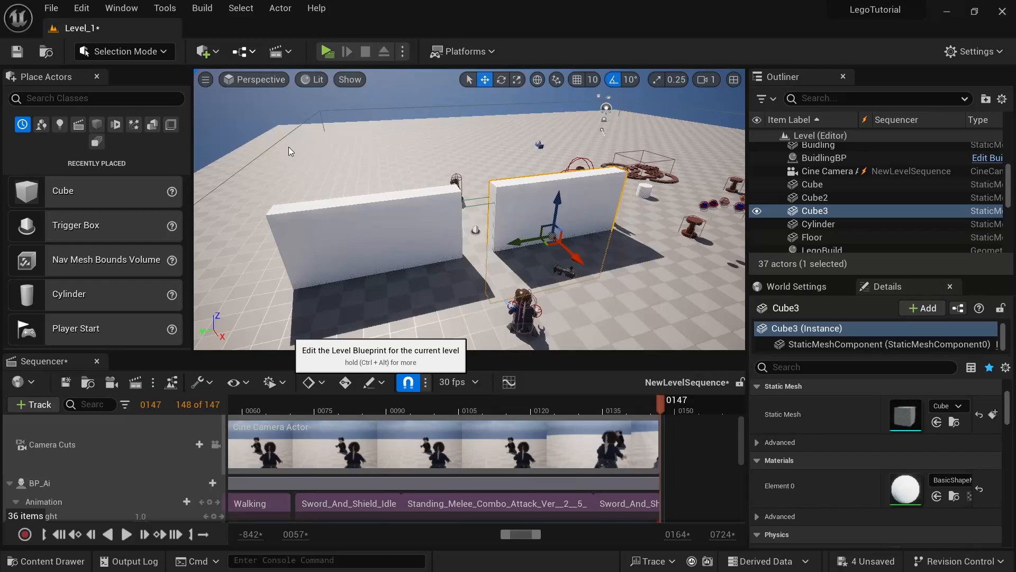
{"action": "left_click", "coordinate": [133, 29]}
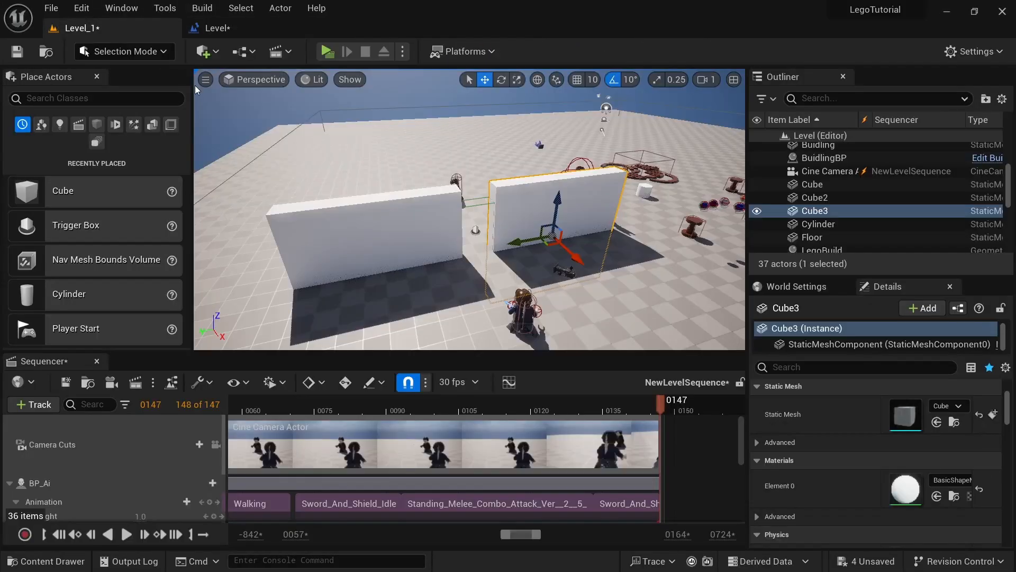
{"action": "left_click", "coordinate": [485, 205]}
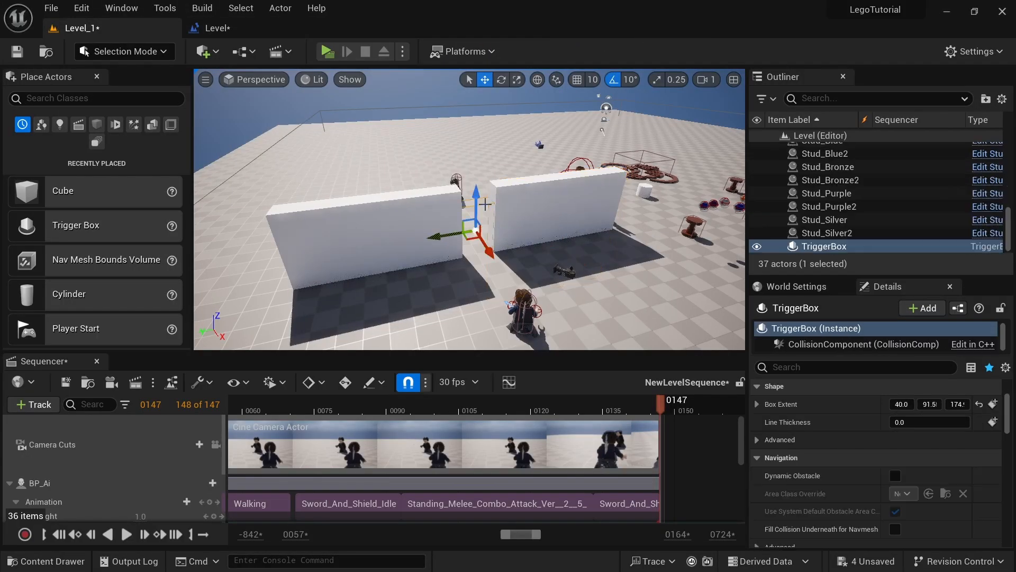
{"action": "left_click", "coordinate": [217, 28]}
{"action": "right_click_drag", "start_coordinate": [308, 387], "coordinate": [328, 340]}
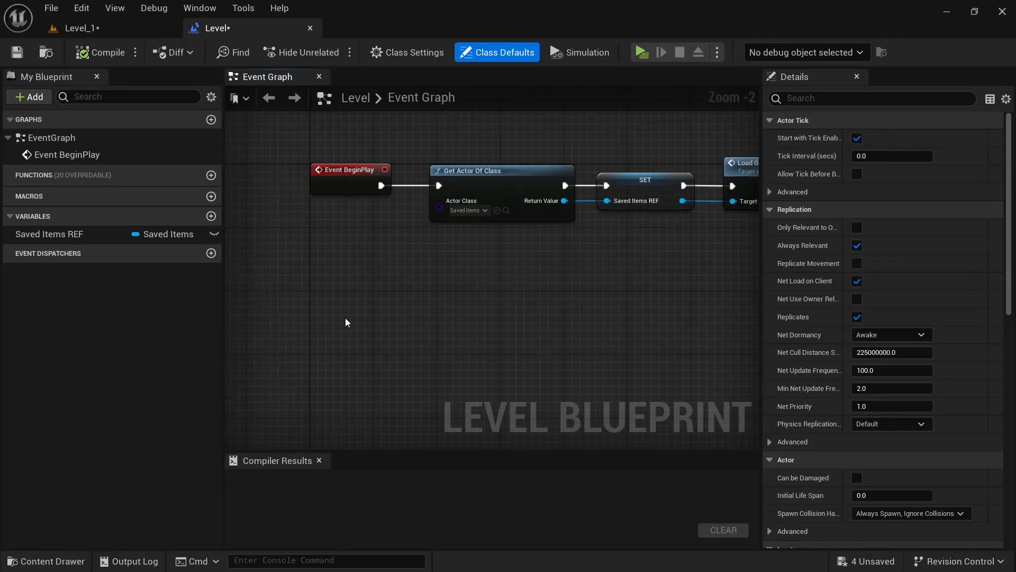
{"action": "right_click", "coordinate": [347, 322]}
{"action": "type", "text": "begin over"}
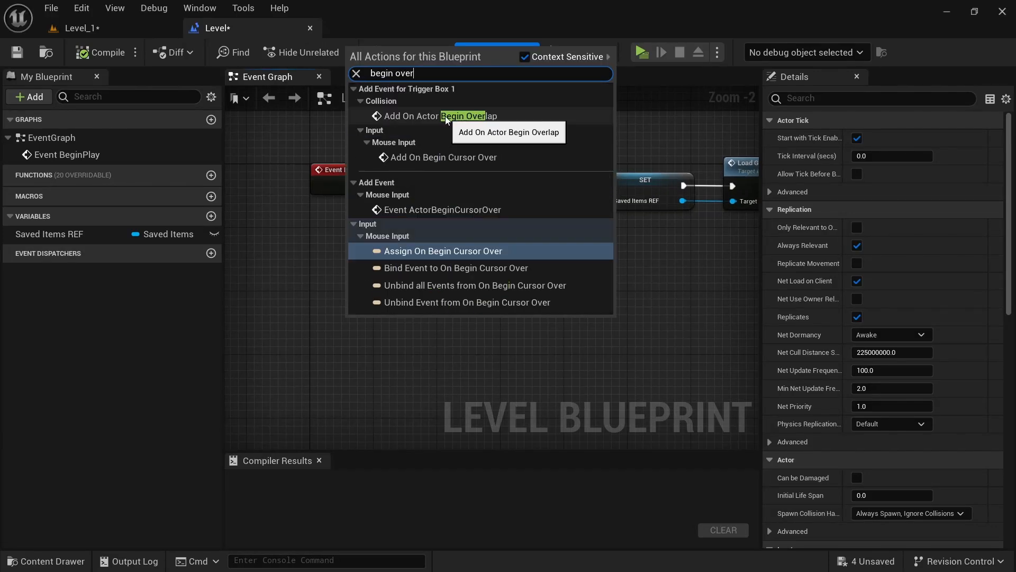
{"action": "left_click", "coordinate": [446, 117]}
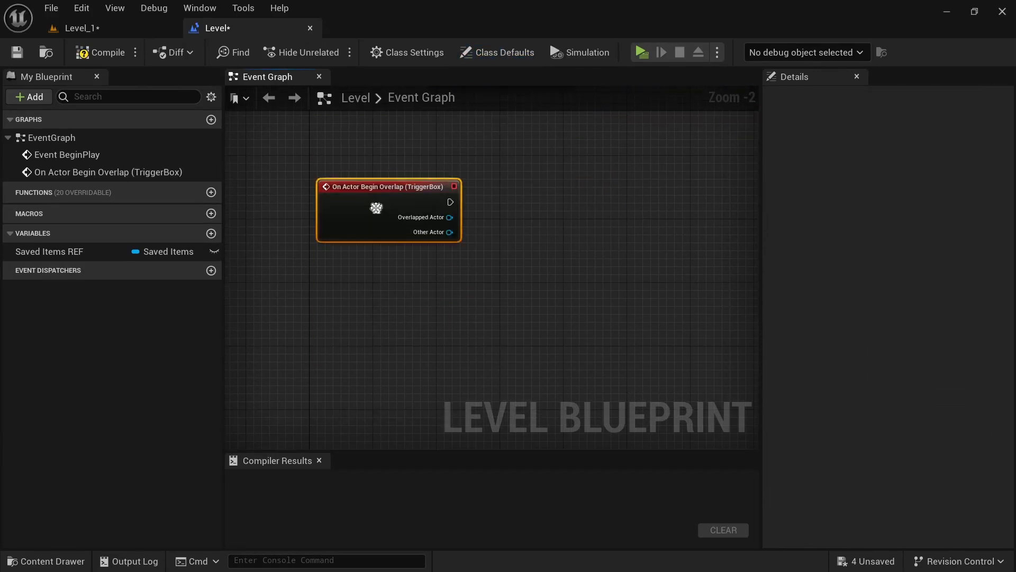
Step: Add an On Actor End Overlap event for the TriggerBox below the begin overlap event
{"action": "right_click", "coordinate": [334, 300]}
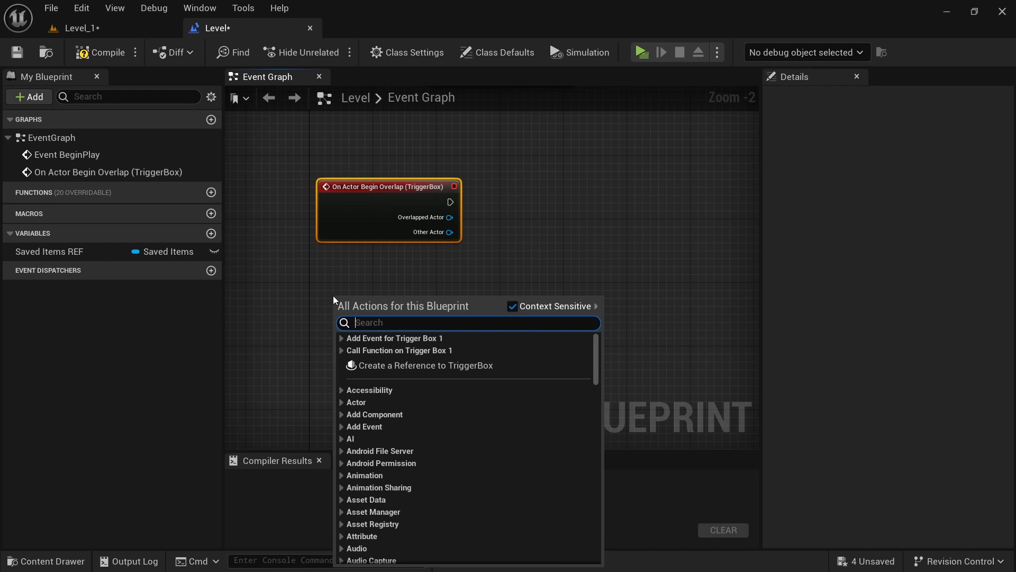
{"action": "type", "text": "end overl"}
{"action": "left_click", "coordinate": [407, 365]}
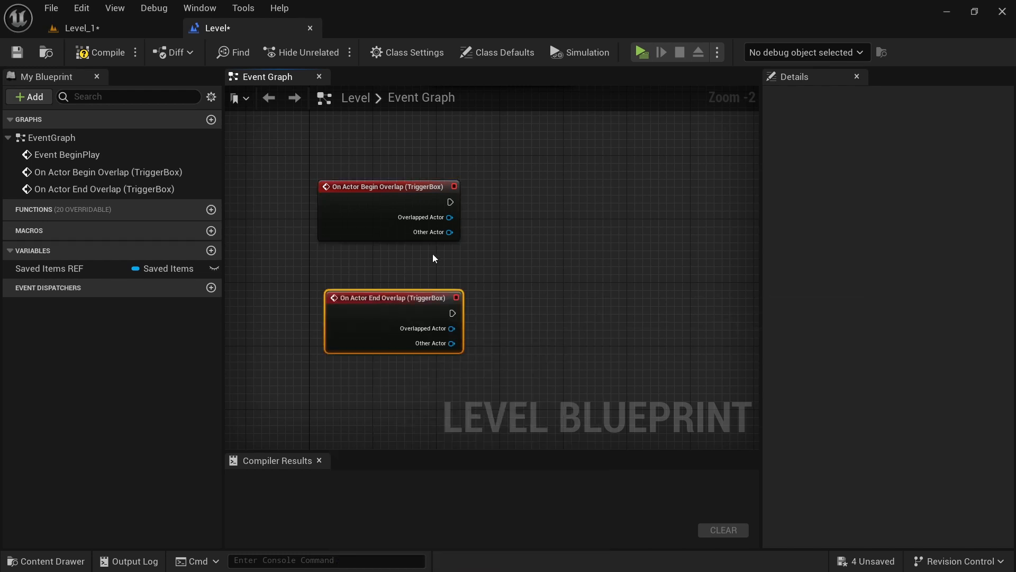
Step: Find the NewLevelSequence actor in the level and add a reference to it in the Level Blueprint's Event Graph
{"action": "left_click", "coordinate": [135, 26]}
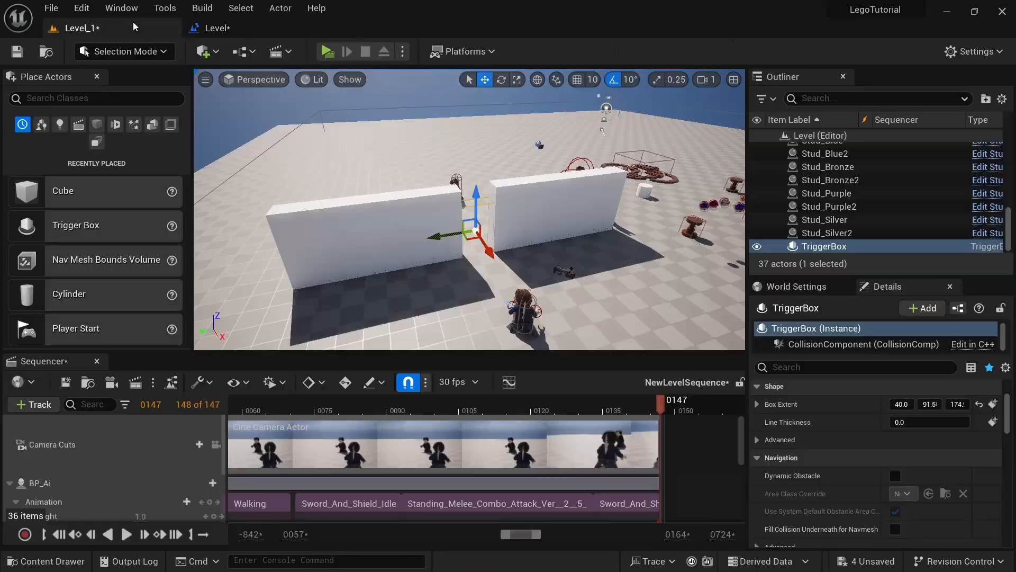
{"action": "left_click", "coordinate": [232, 24]}
{"action": "left_click", "coordinate": [113, 32]}
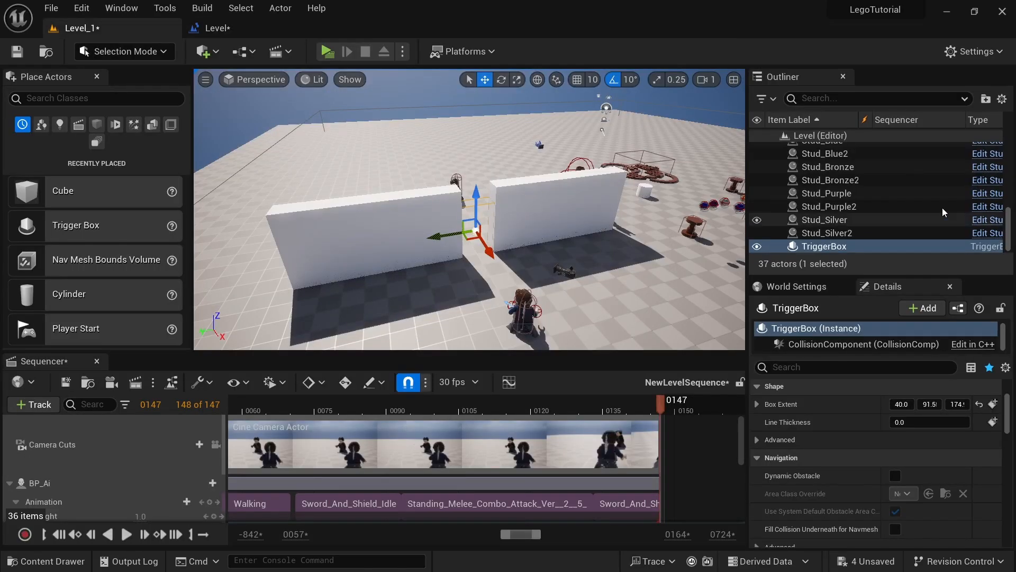
{"action": "left_click", "coordinate": [821, 100]}
{"action": "type", "text": "evel se"}
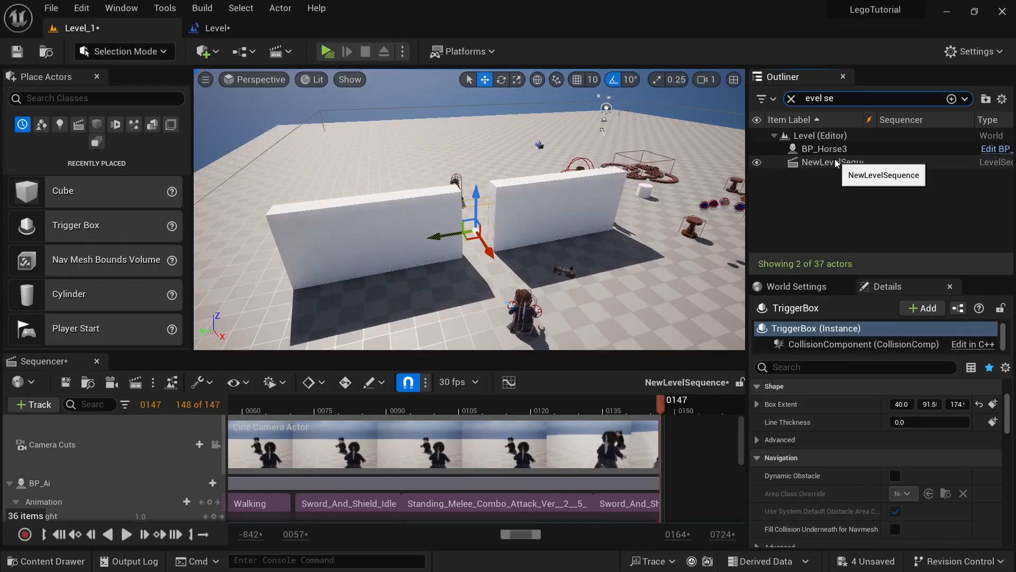
{"action": "left_click", "coordinate": [832, 162]}
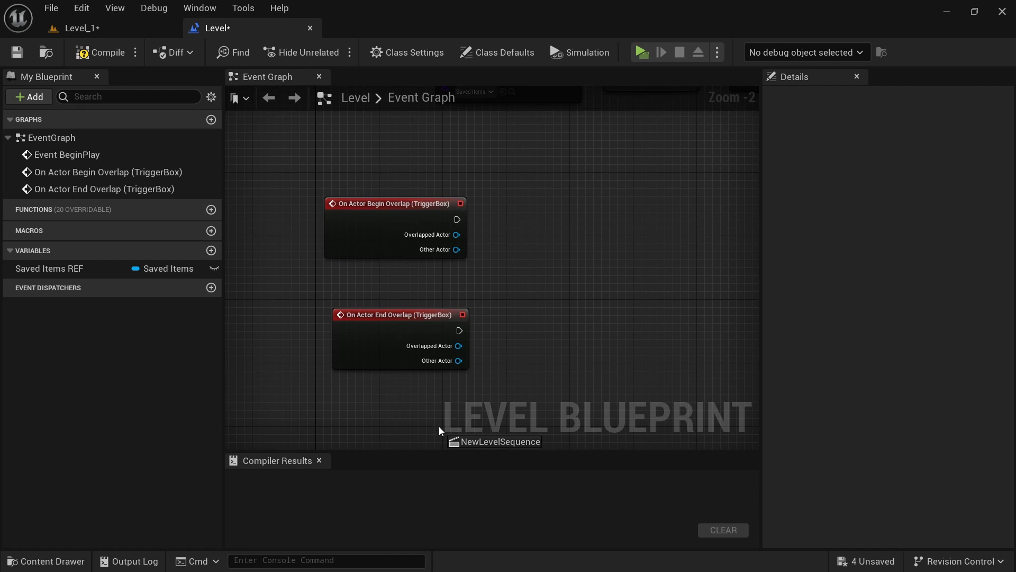
{"action": "right_click_drag", "start_coordinate": [527, 320], "coordinate": [435, 322]}
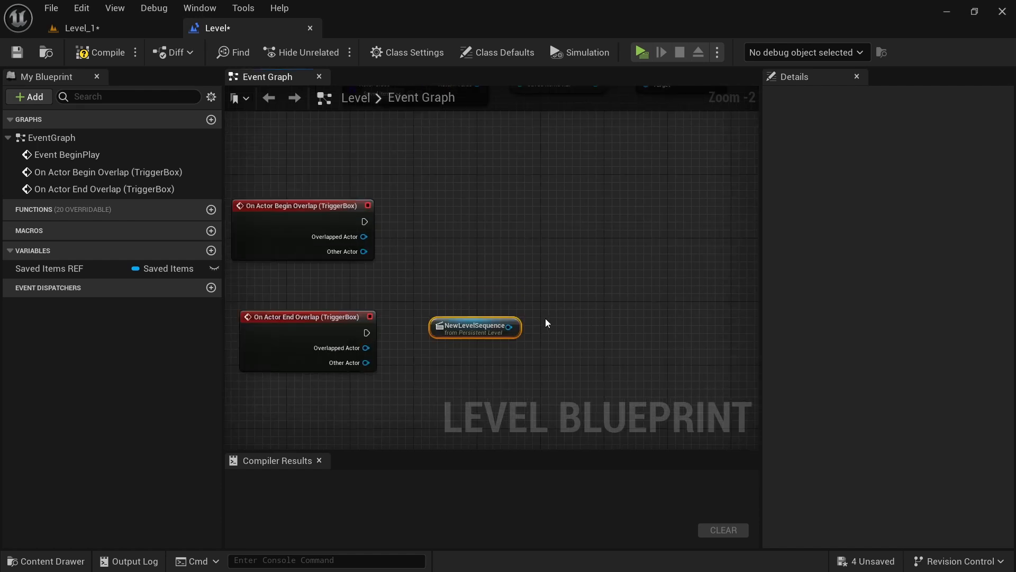
Step: Get the Sequence Player from the NewLevelSequence reference, removing the extra Get Sequence node
{"action": "left_click_drag", "start_coordinate": [513, 330], "coordinate": [566, 267]}
{"action": "type", "text": "get "}
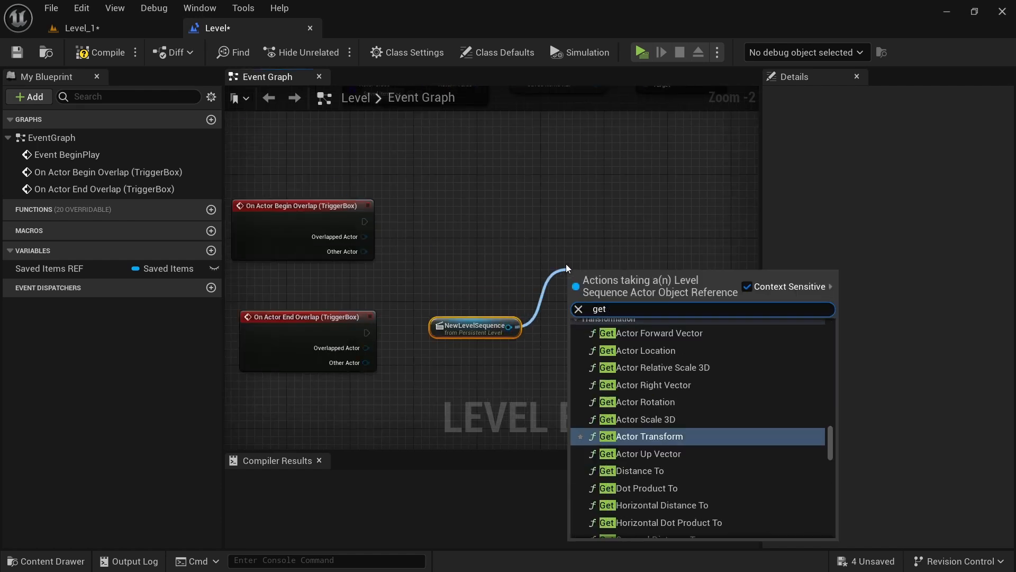
{"action": "type", "text": "sequ"}
{"action": "key", "text": "Return"}
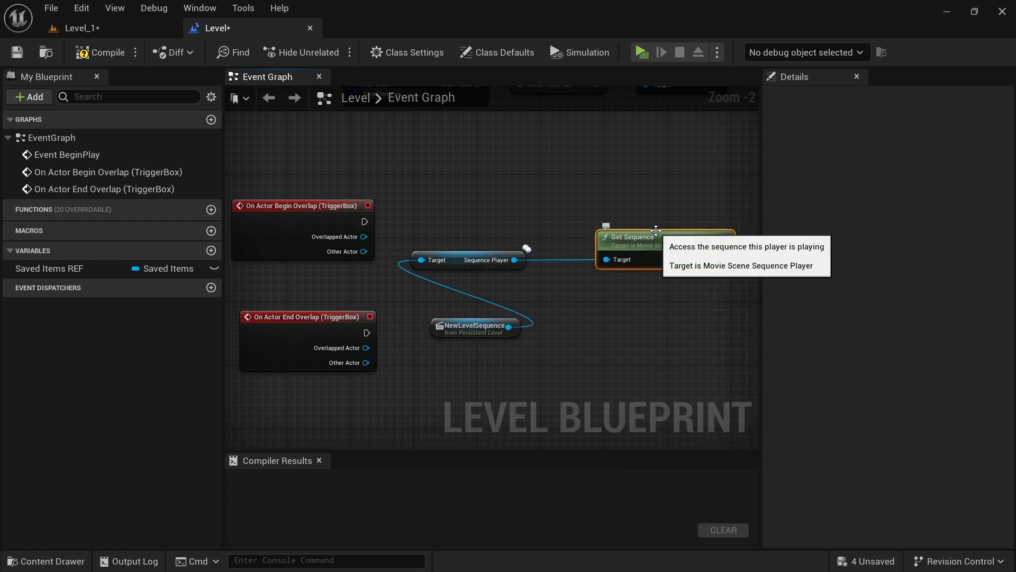
{"action": "key", "text": "Delete"}
Step: Add a Play node from the Sequence Player and run it from the TriggerBox's On Actor Begin Overlap event
{"action": "left_click_drag", "start_coordinate": [465, 252], "coordinate": [515, 205]}
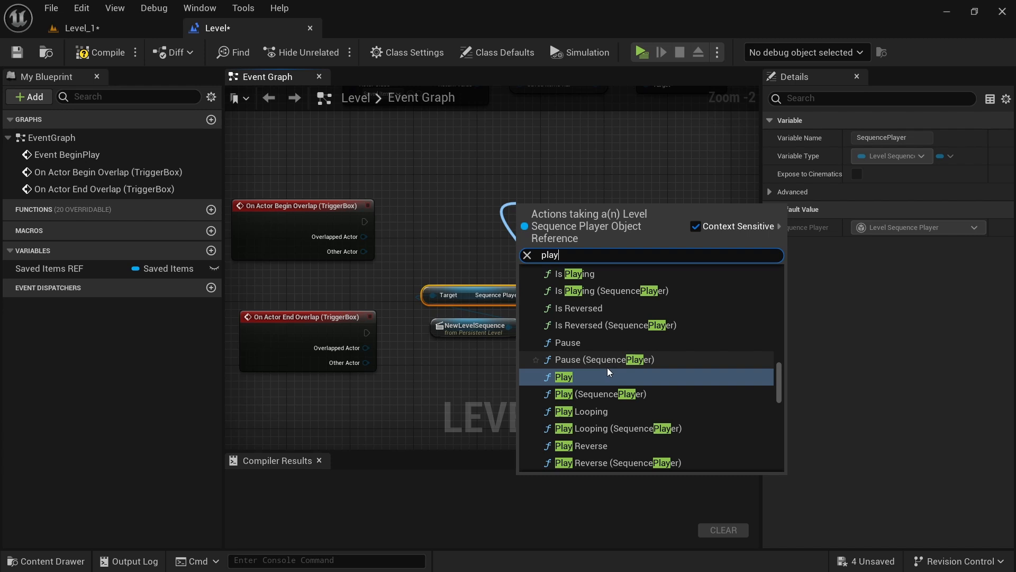
{"action": "left_click", "coordinate": [609, 375]}
{"action": "left_click_drag", "start_coordinate": [496, 240], "coordinate": [496, 238]}
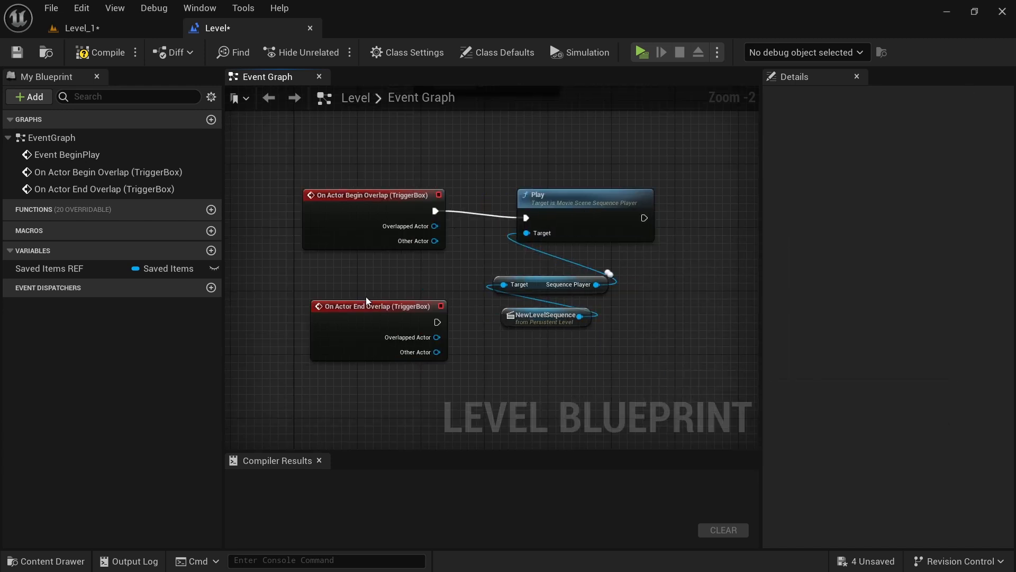
Step: Delete the On Actor End Overlap event of the TriggerBox from the graph
{"action": "left_click", "coordinate": [354, 321]}
{"action": "key", "text": "Delete"}
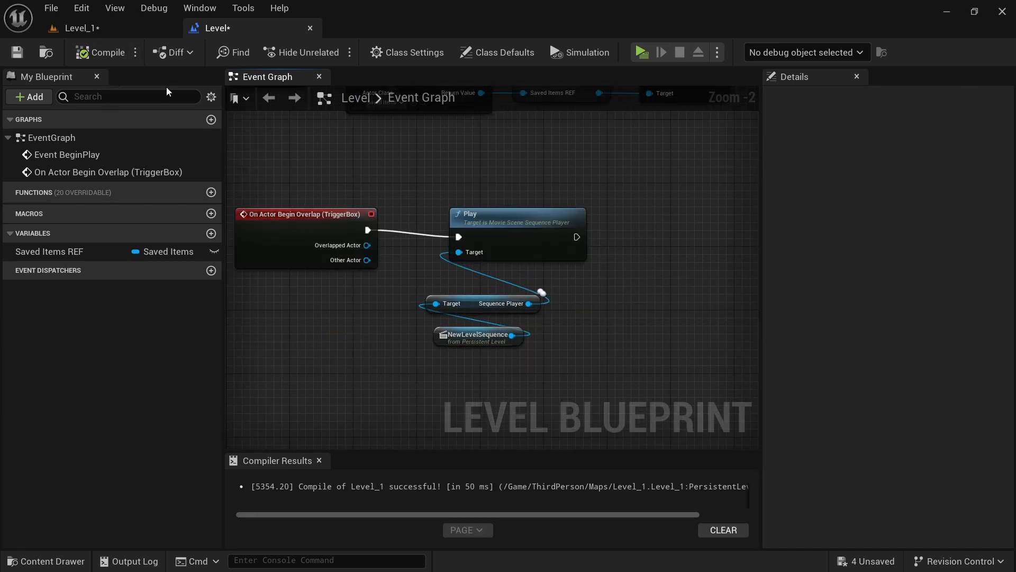
Step: Play the level and walk the character between the walls through the TriggerBox to test the triggered cutscene
{"action": "left_click", "coordinate": [641, 52]}
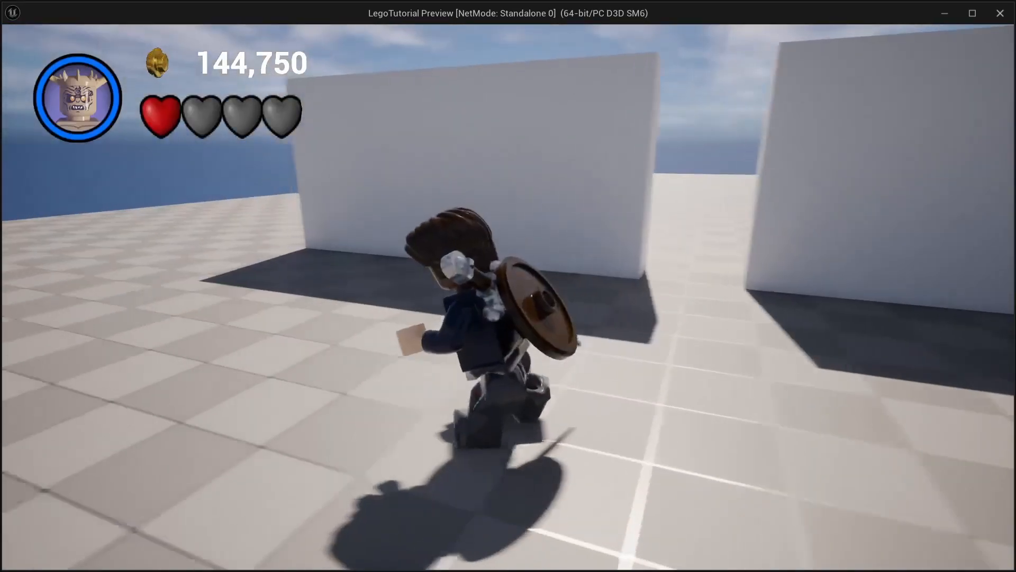
{"action": "key", "text": "w"}
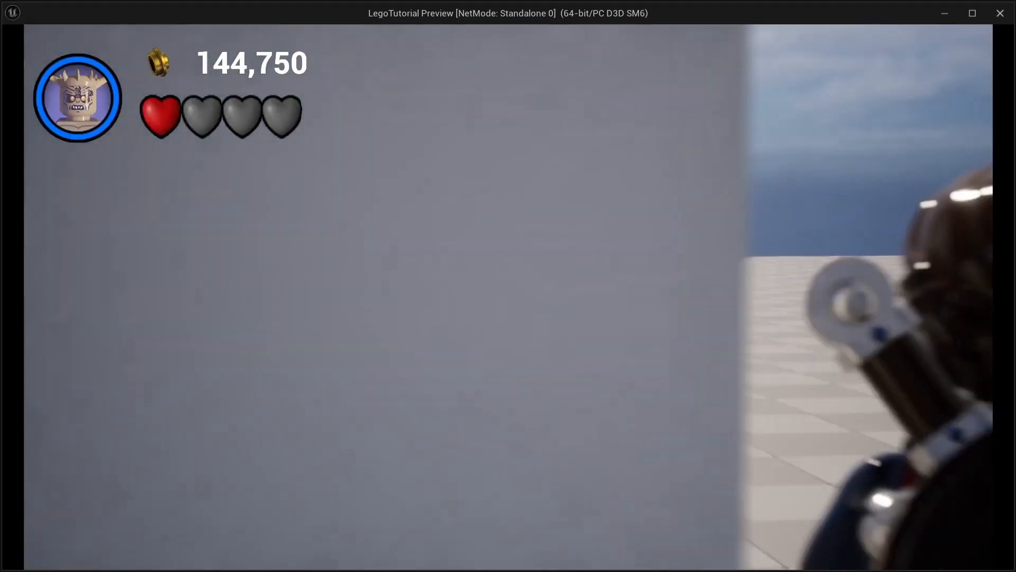
{"action": "key", "text": "w"}
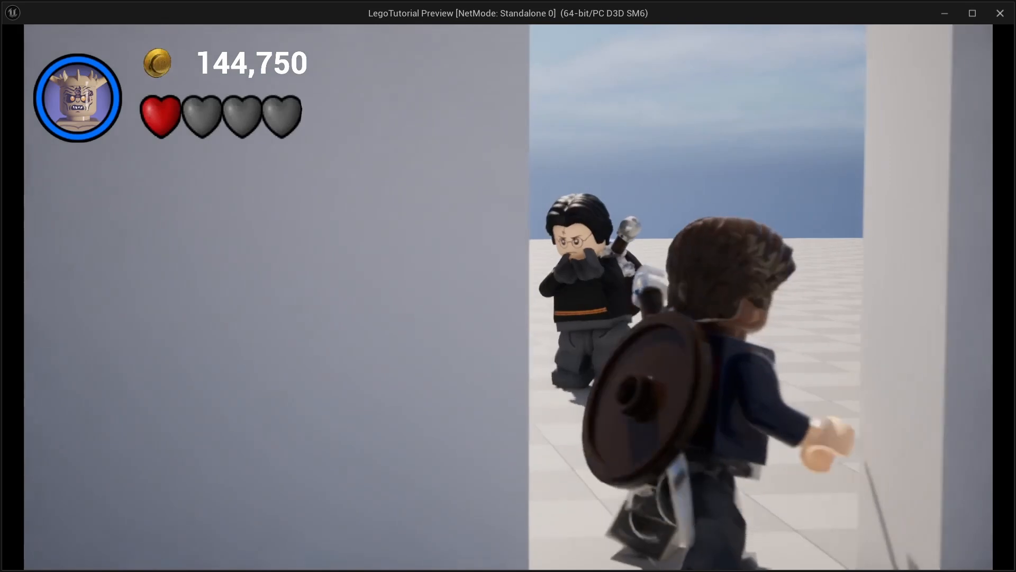
{"action": "key", "text": "w"}
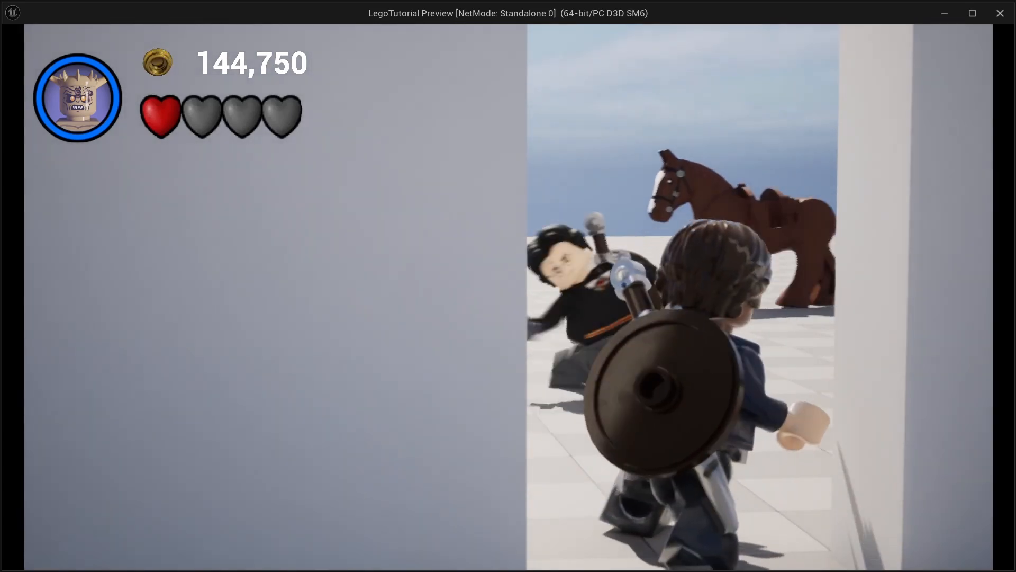
{"action": "key", "text": "w"}
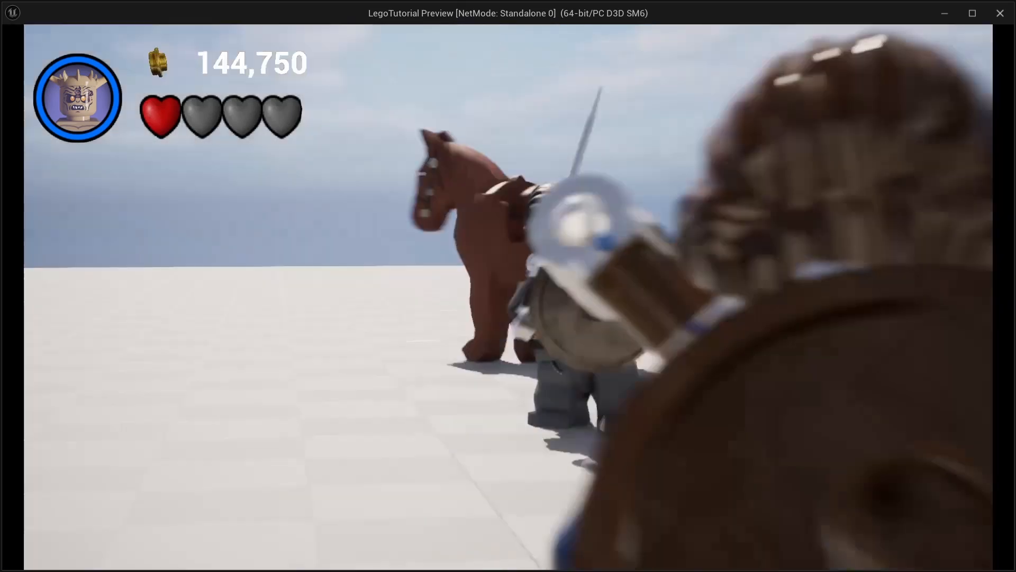
{"action": "key", "text": "w"}
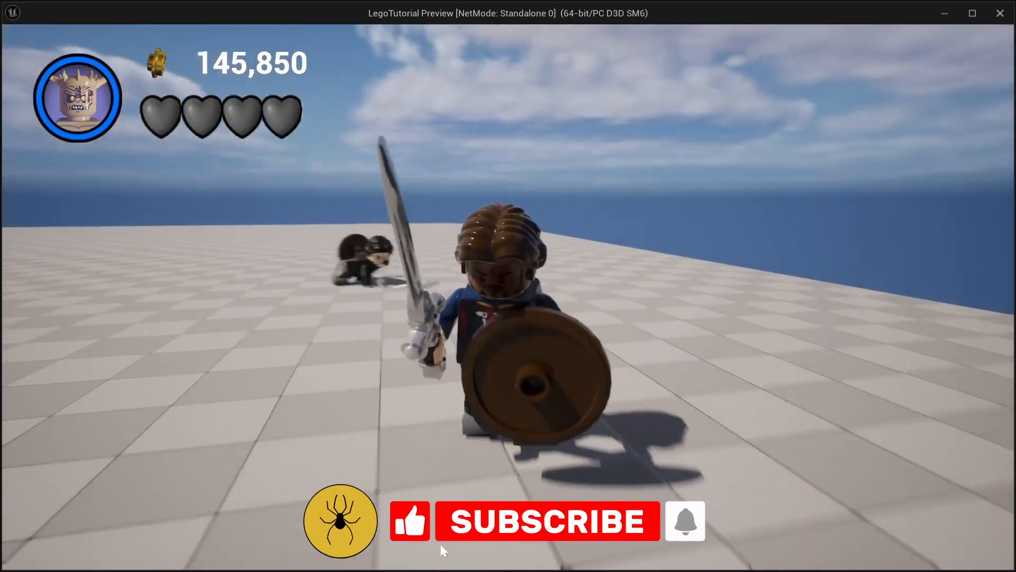
{"action": "key", "text": "s"}
{"action": "key", "text": "s"}
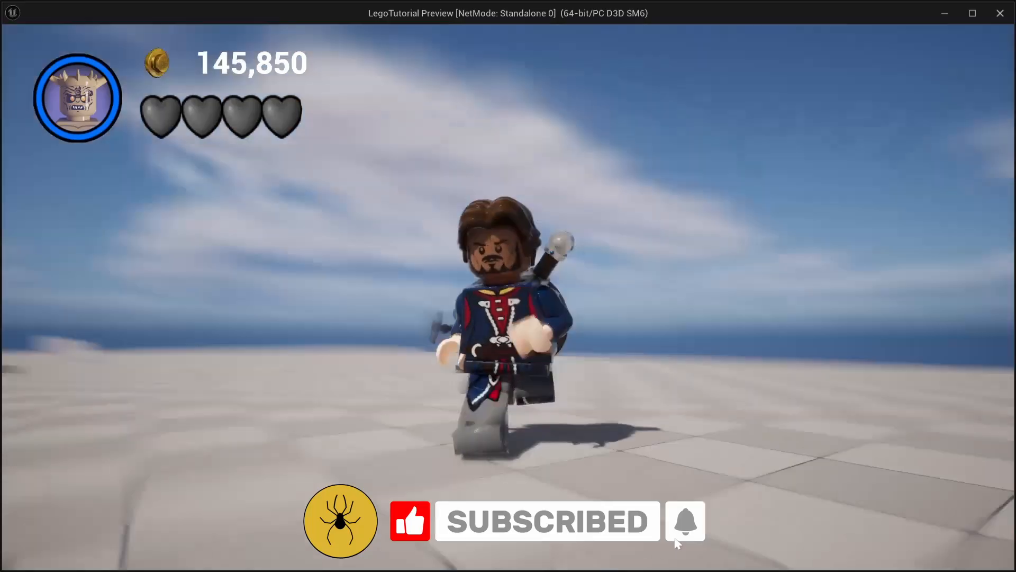